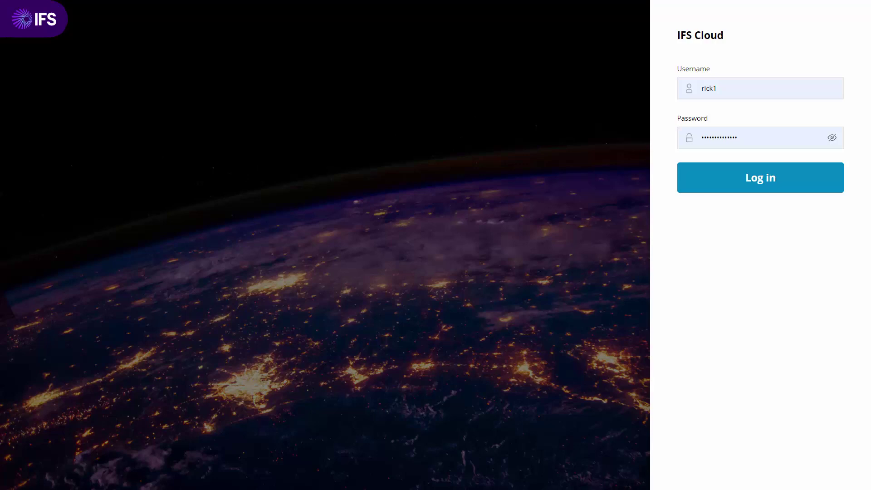
- Log in with the prefilled credentials and open the Business Lead page with its record list collapsed
click(761, 180)
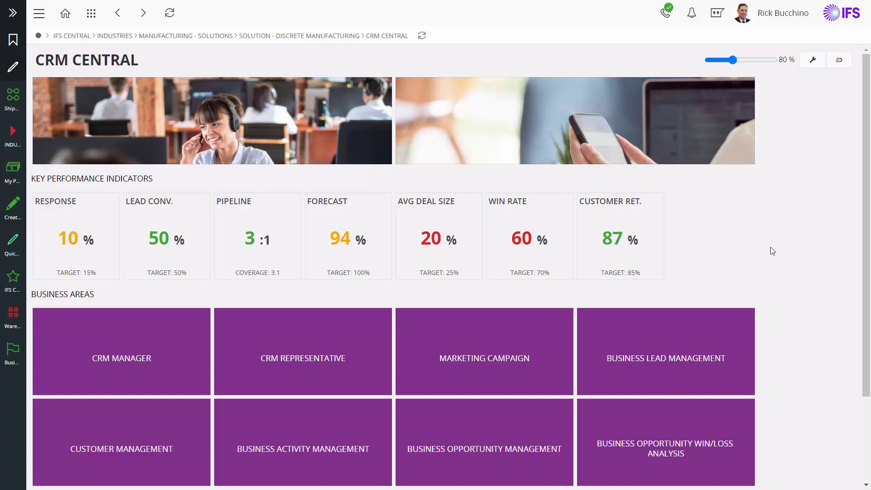
click(14, 352)
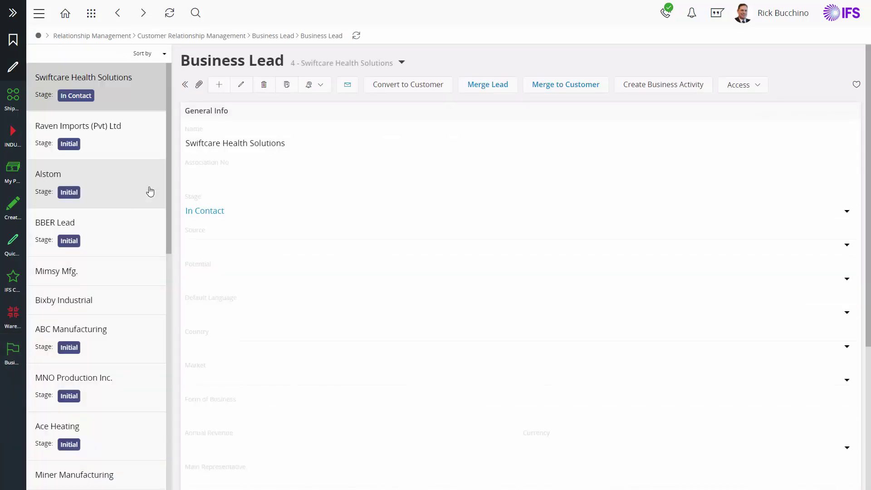
click(185, 84)
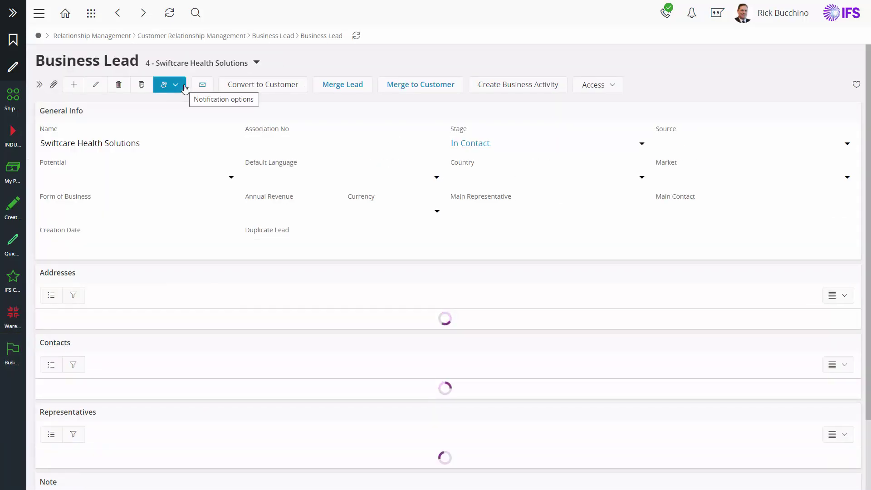
click(74, 86)
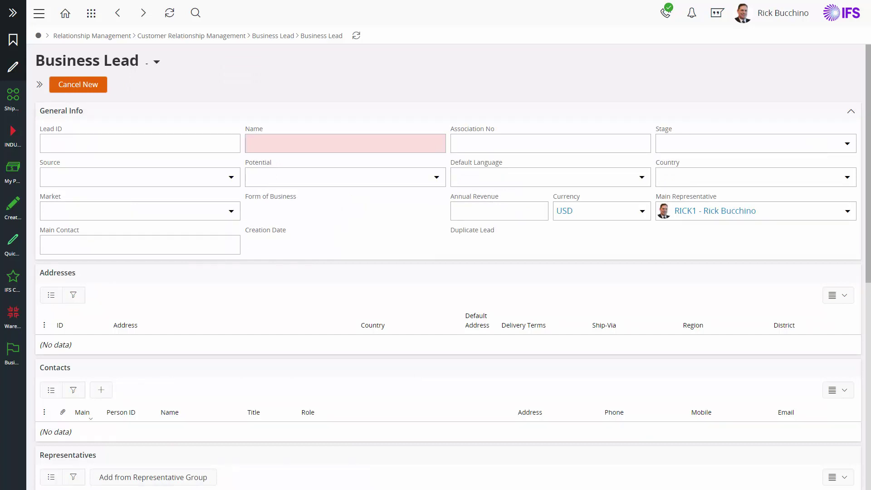
click(847, 144)
click(704, 164)
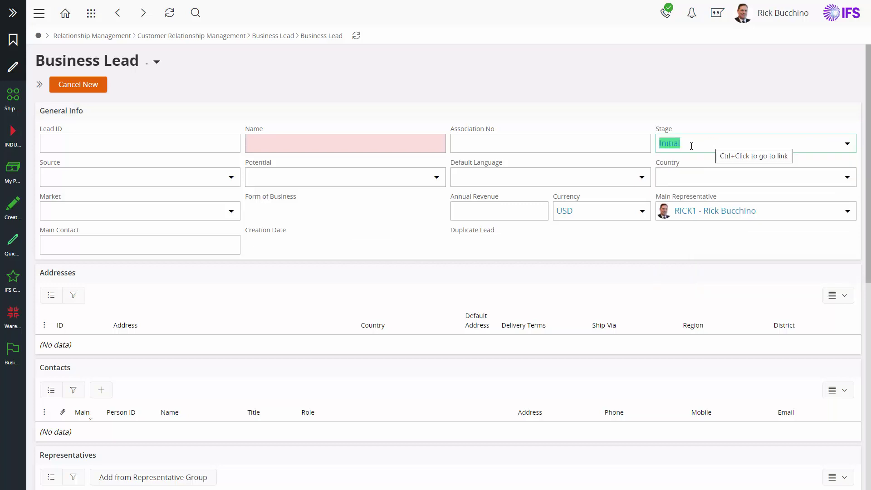
click(112, 178)
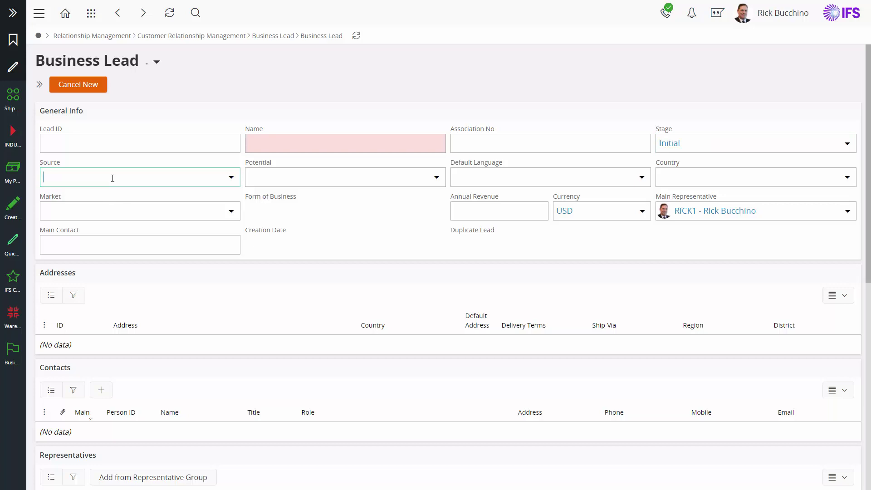
click(231, 180)
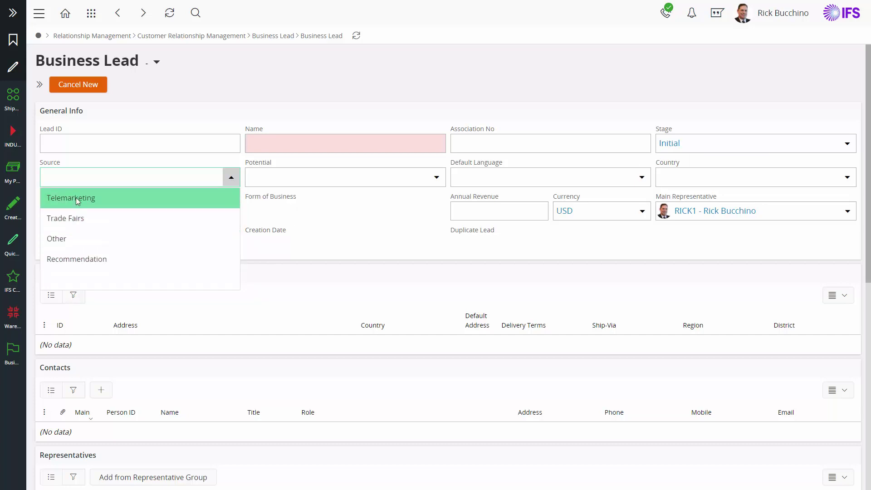
click(339, 220)
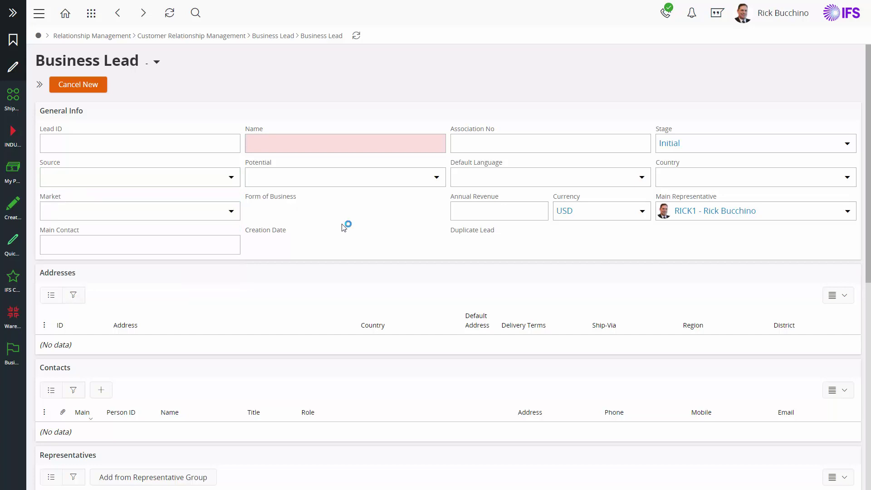
mouse_move(18, 96)
click(84, 86)
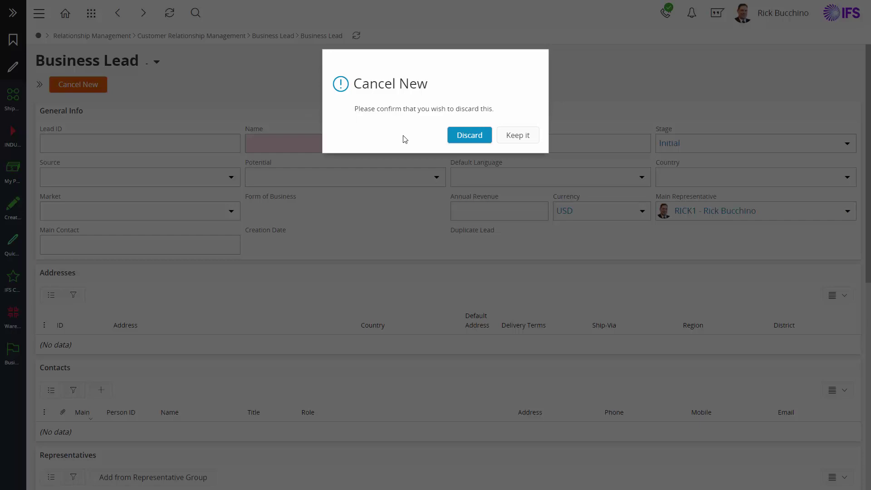
click(469, 136)
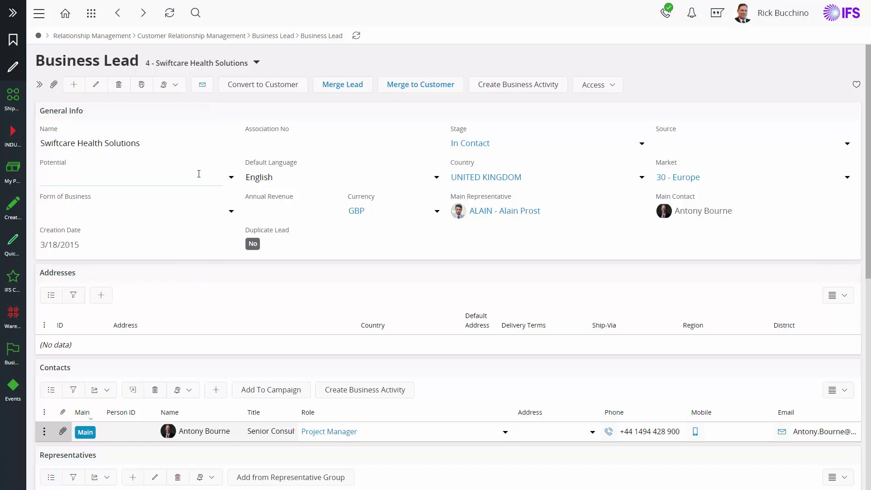
- Filter the Events list by entity Business and view the details of the BUSINESS_LEAD_CREATION event
click(13, 387)
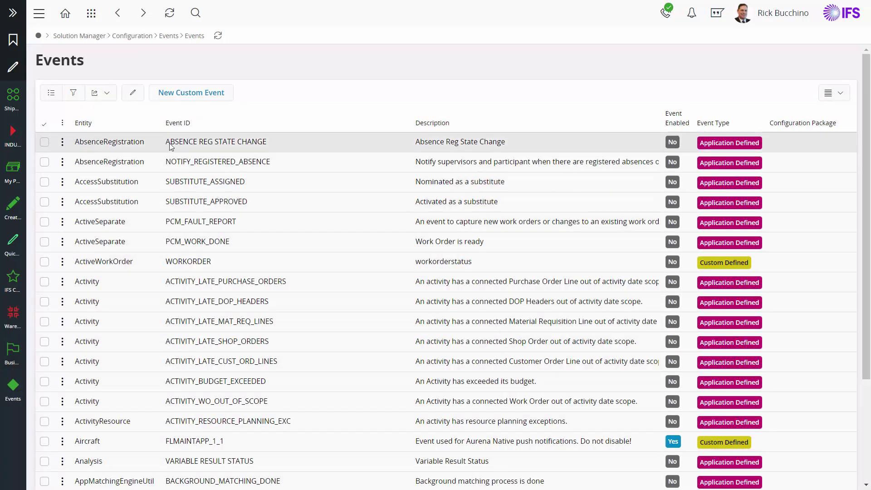
click(74, 94)
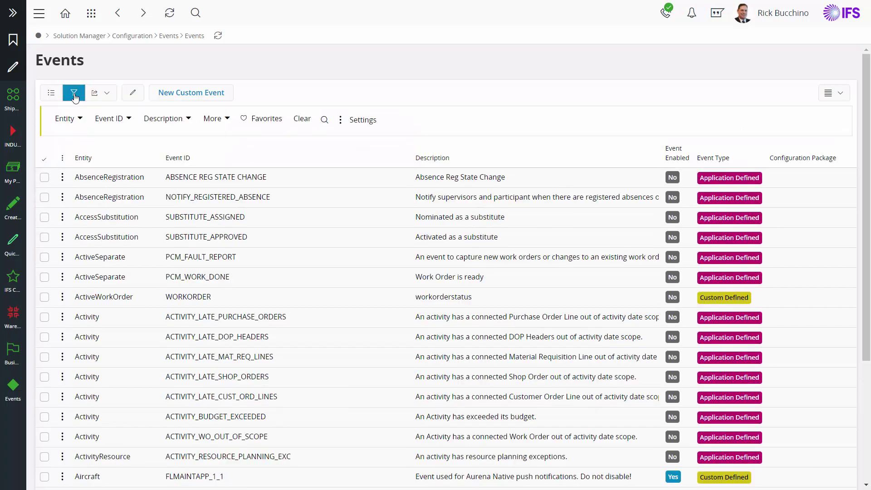
click(67, 119)
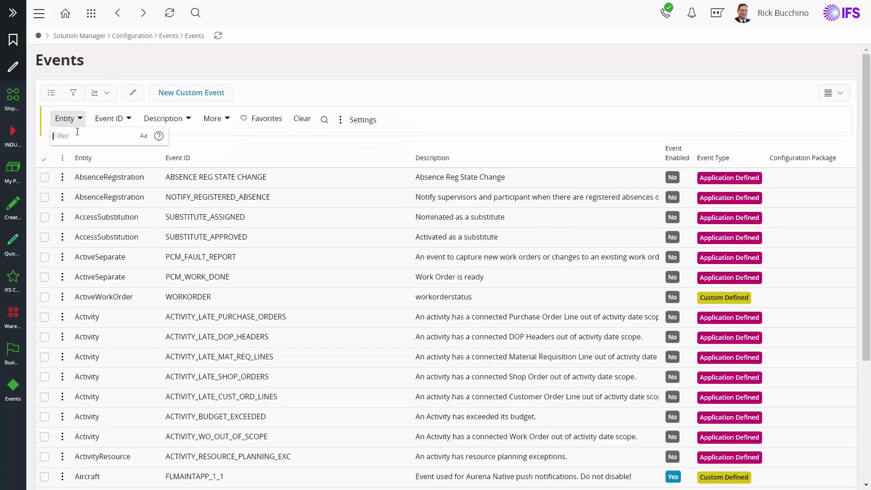
text(Business)
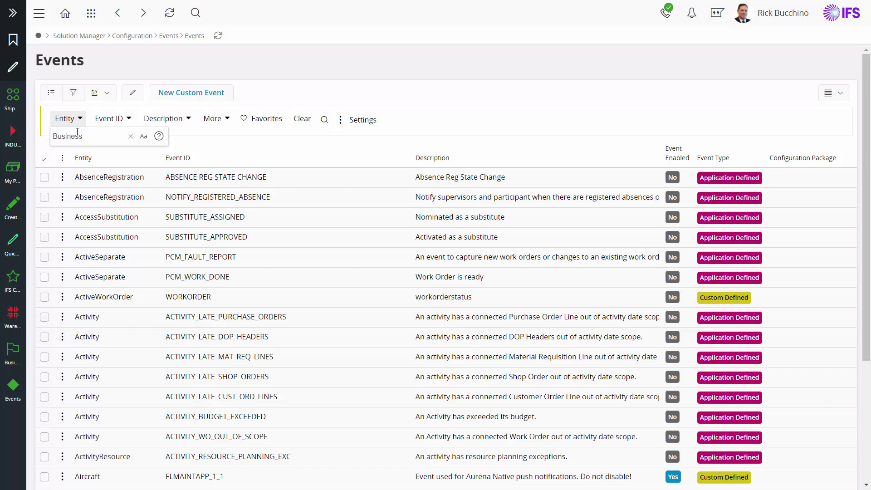
key(Return)
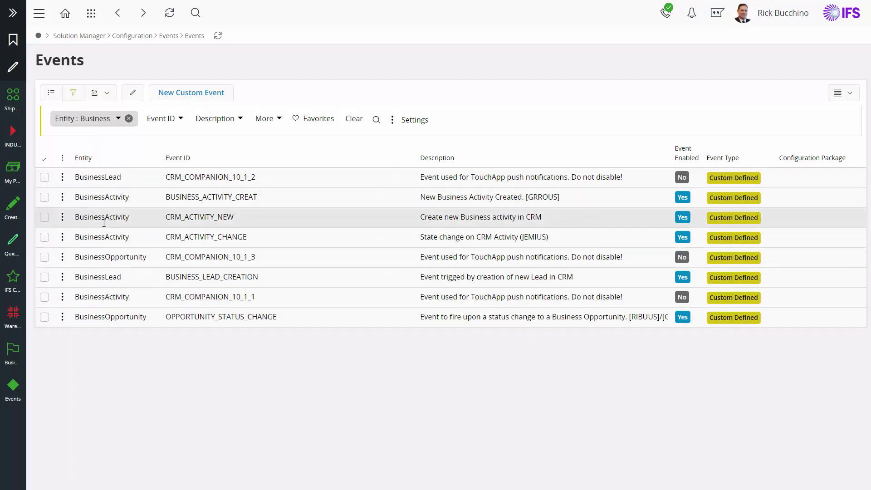
click(102, 278)
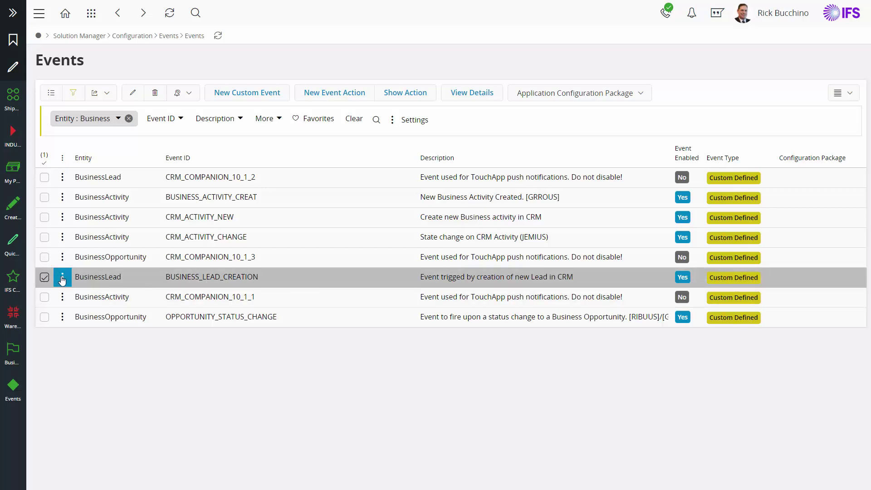
click(470, 95)
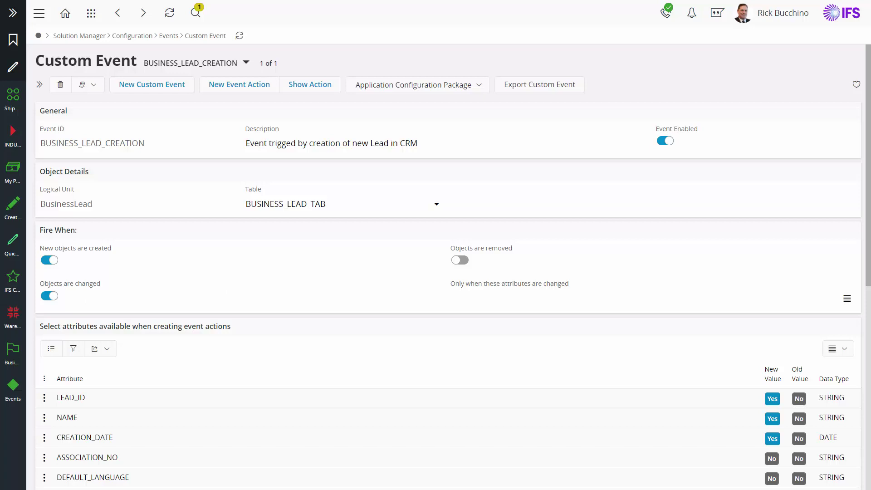
- Open the Workflow Designer from Solution Manager and collapse the navigation so the canvas uses the full width
click(39, 36)
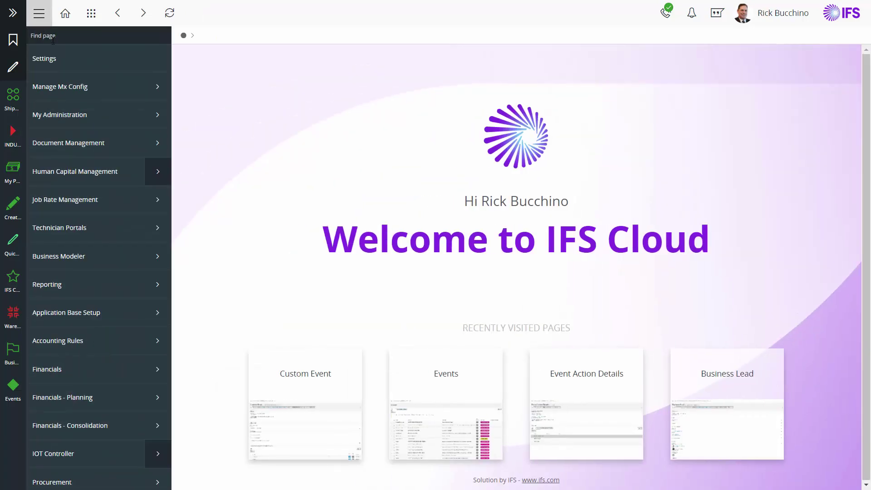
scroll(68, 287, down, 10)
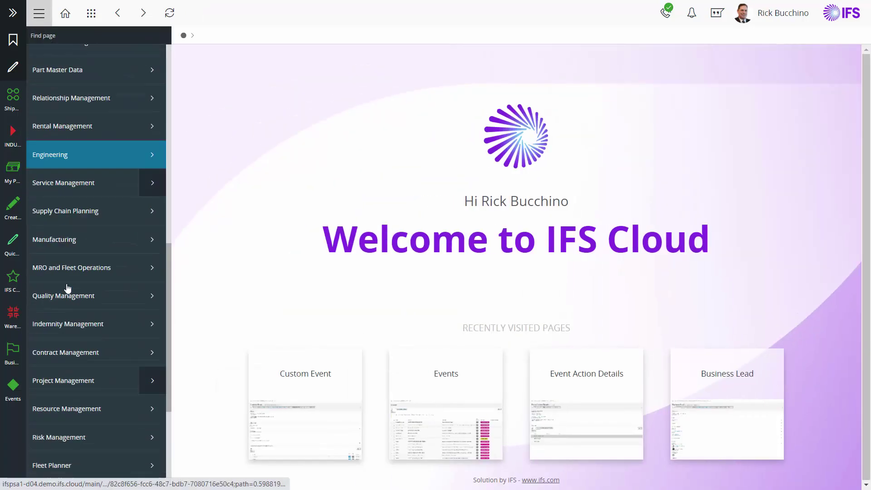
scroll(69, 287, down, 5)
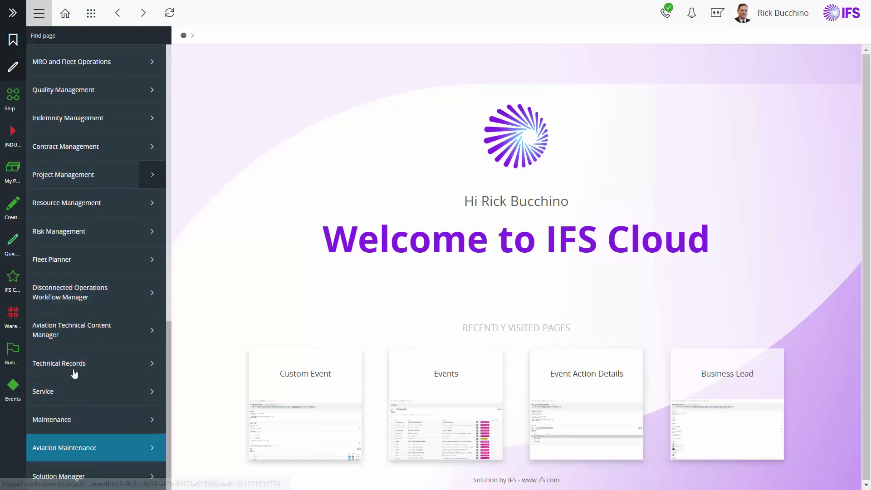
scroll(98, 479, down, 10)
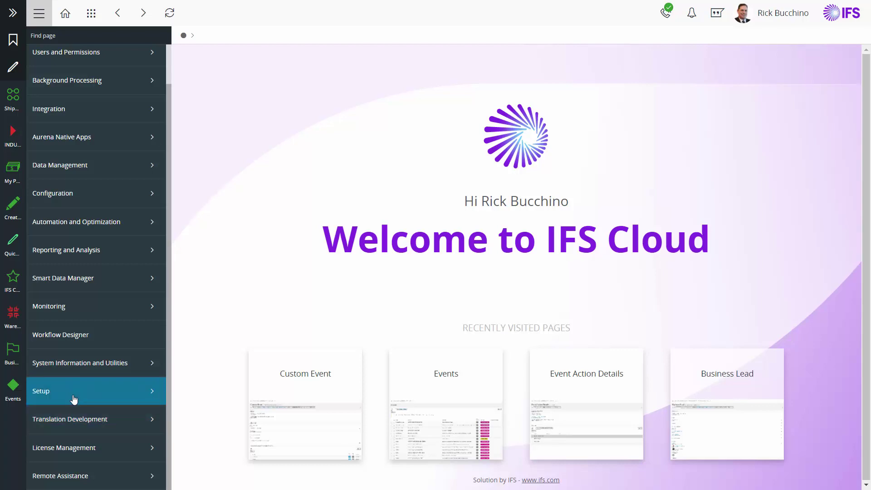
click(77, 339)
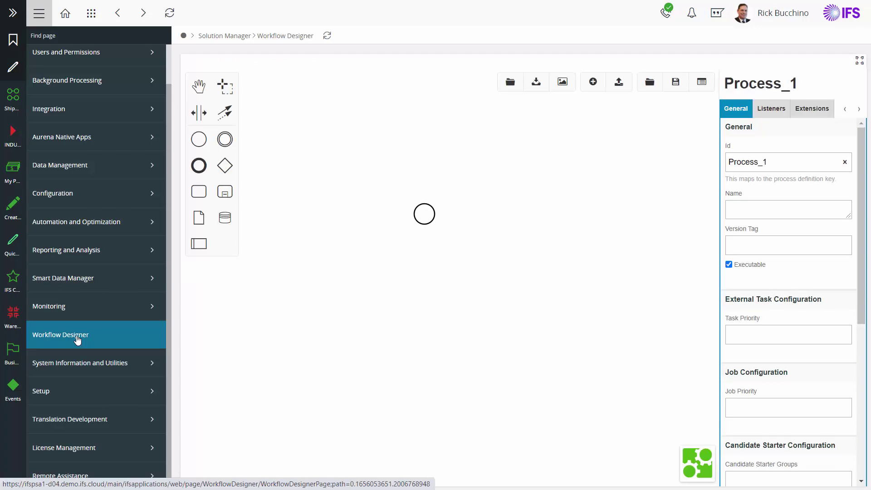
click(39, 16)
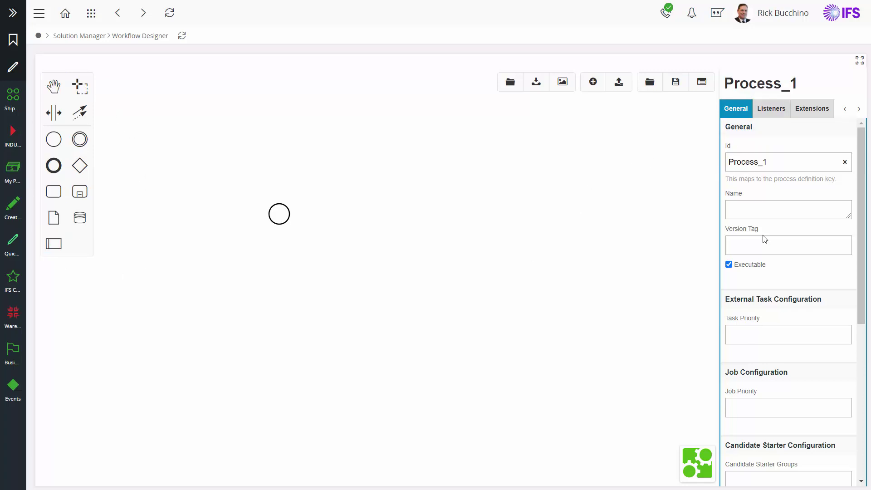
drag(720, 228, 649, 229)
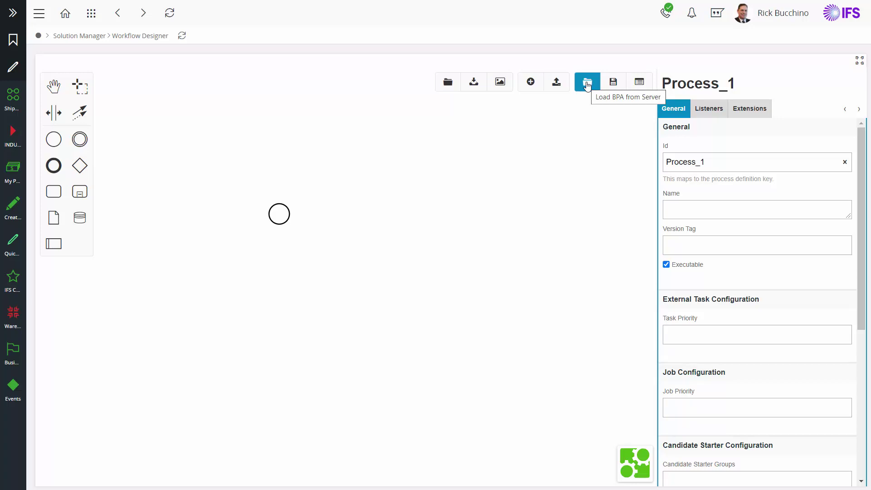
click(636, 85)
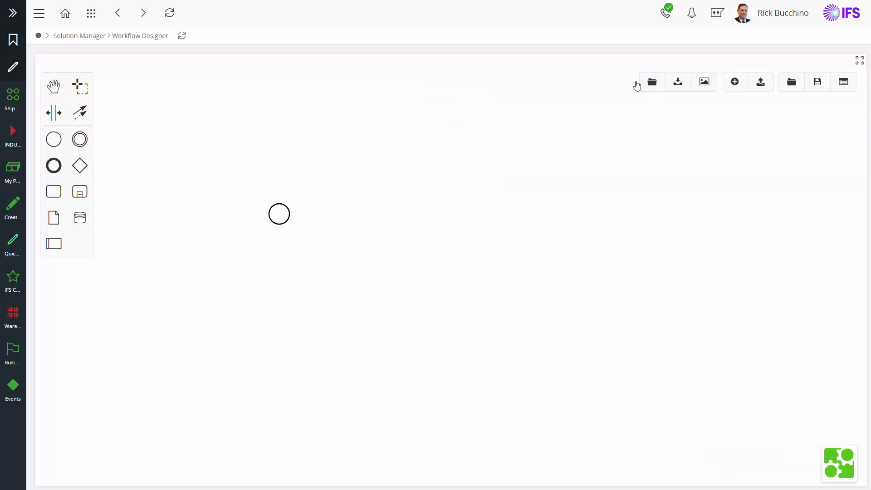
click(845, 86)
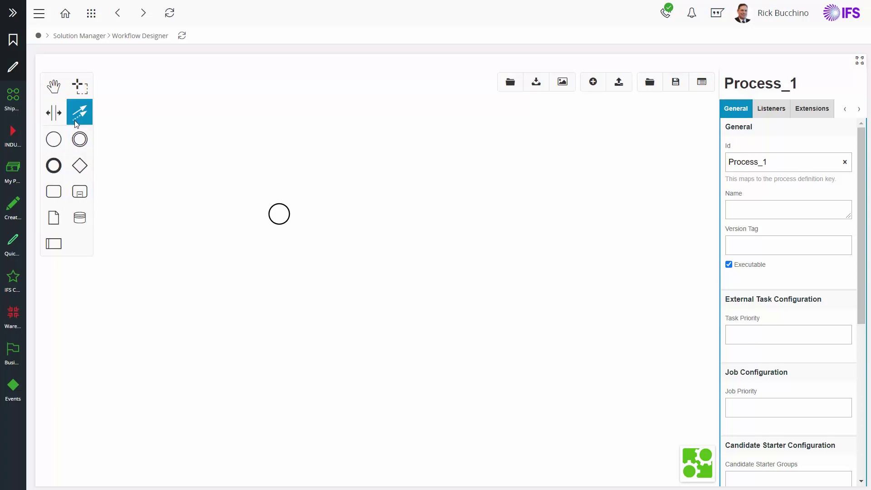
- Append an exclusive gateway to the start event on the workflow canvas
click(280, 217)
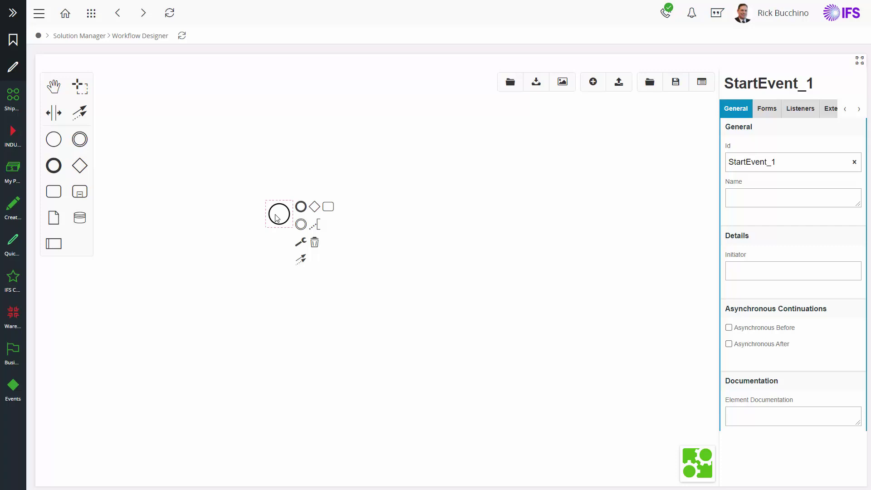
click(314, 208)
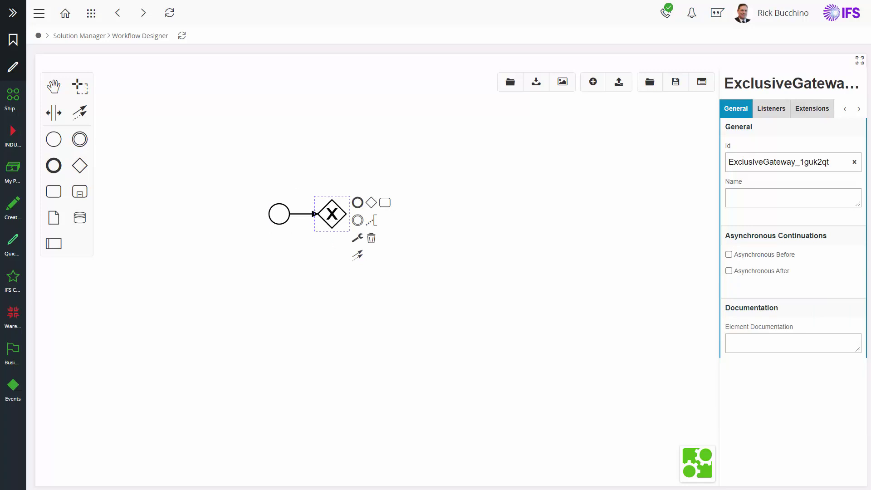
key(Escape)
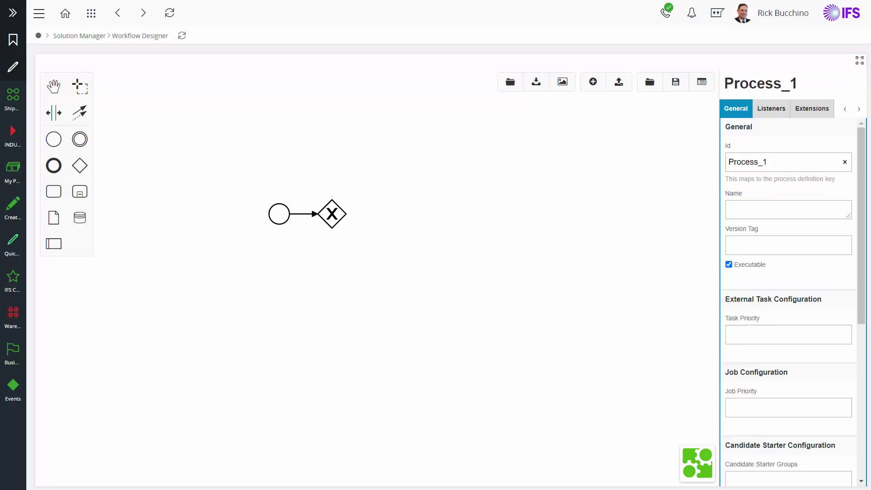
- Name the exclusive gateway after the start event "Stage is Initial?"
click(331, 218)
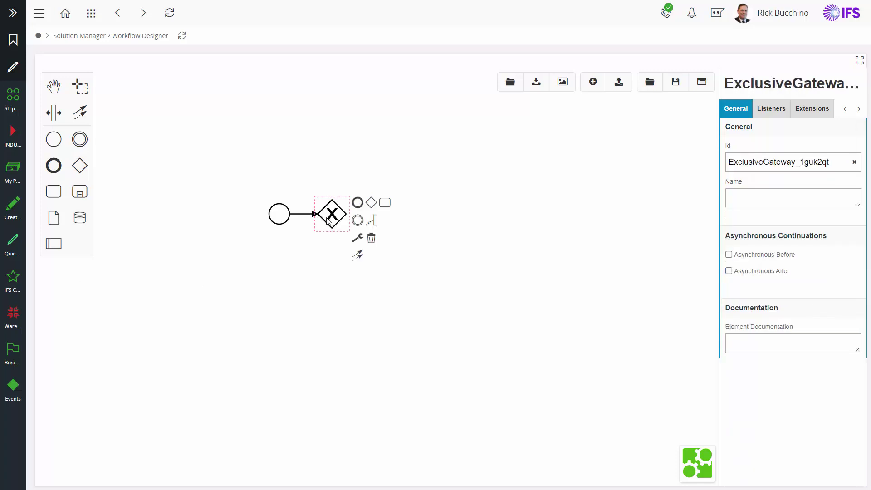
key(Escape)
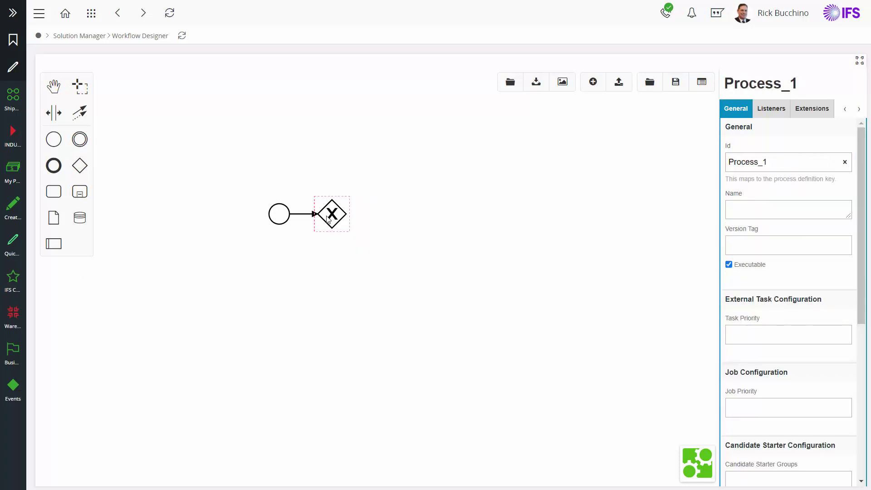
click(328, 220)
click(749, 197)
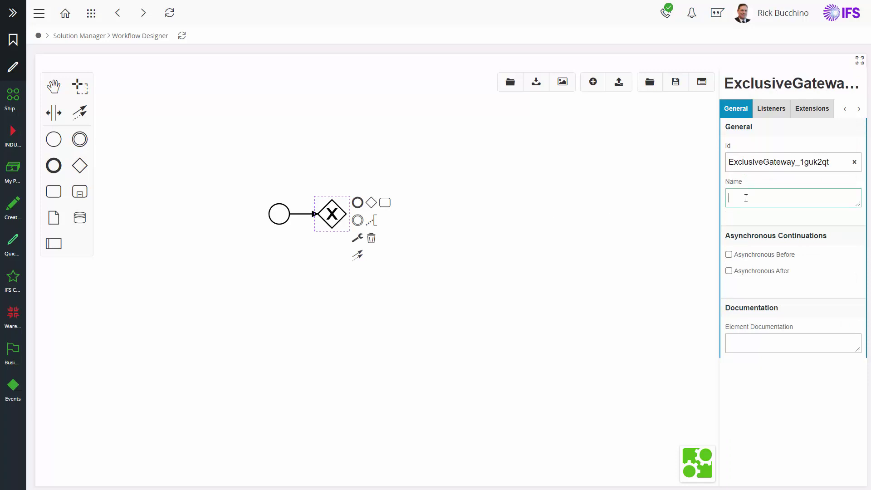
text(Stage is Initital?)
right_click(775, 198)
click(744, 205)
click(527, 269)
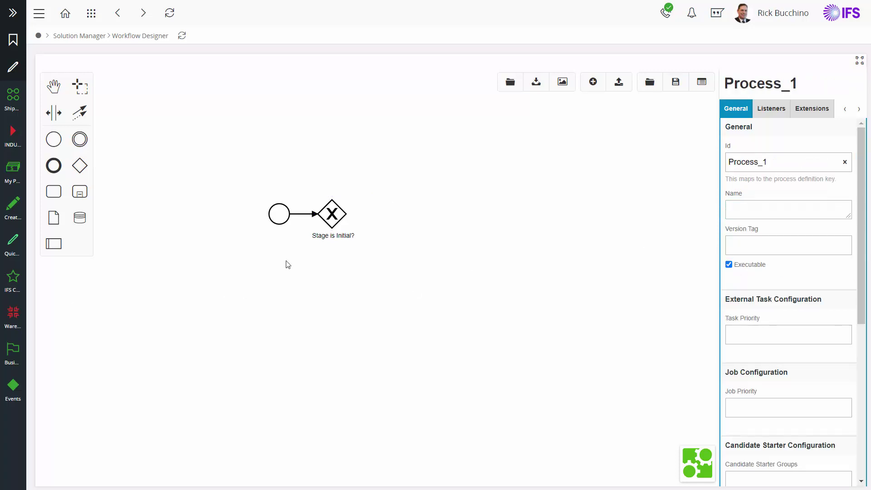
- Append a second exclusive gateway after the "Stage is Initial?" gateway
click(328, 212)
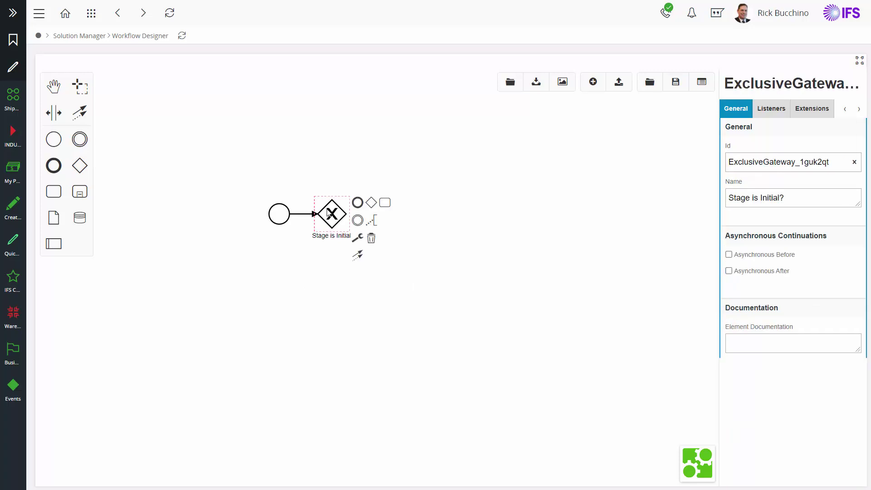
click(371, 203)
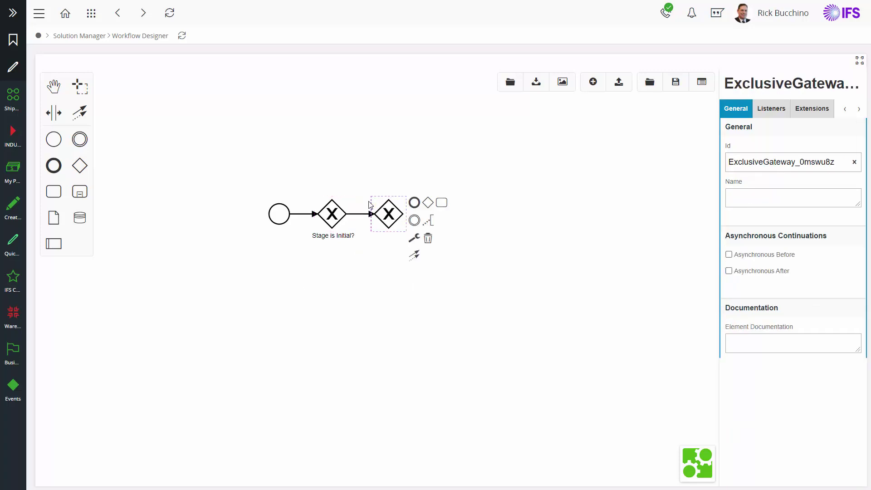
- Name the second exclusive gateway "Source Is Null?"
shift+click(389, 217)
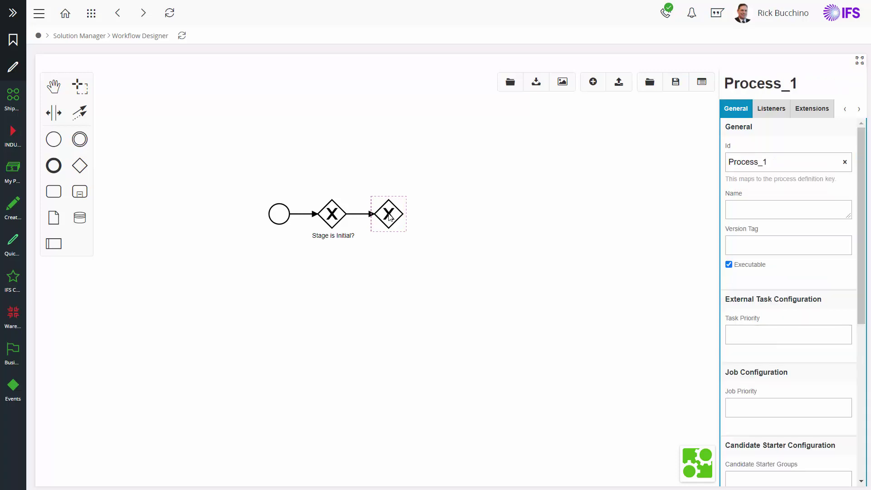
click(389, 217)
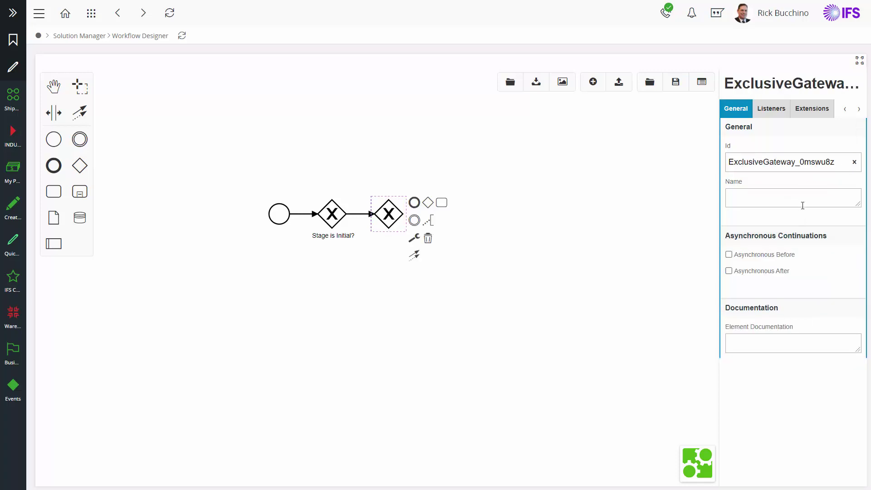
click(774, 204)
text(Source Is Null?)
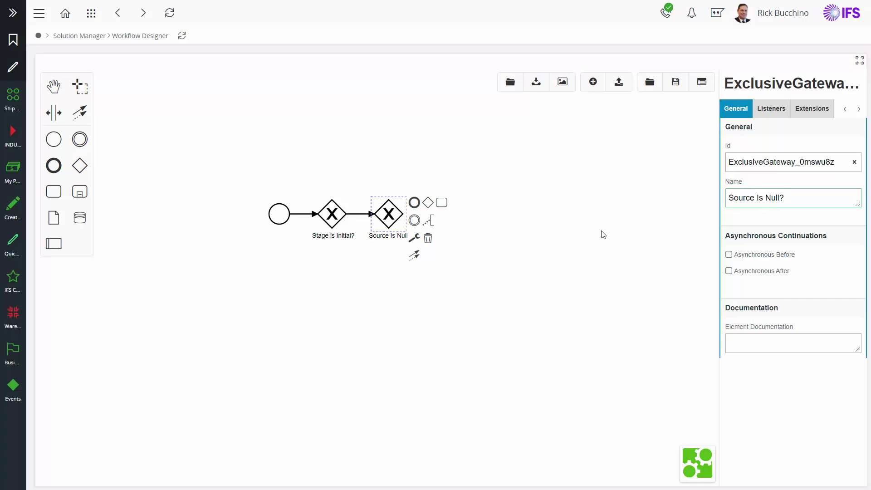
click(603, 235)
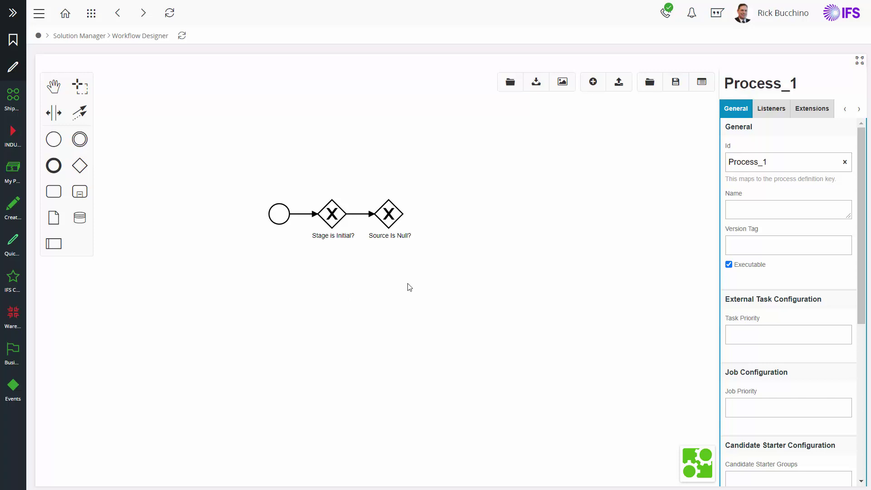
- Append an end event after the "Source Is Null?" gateway and change its type to IFS Failure Event
click(393, 220)
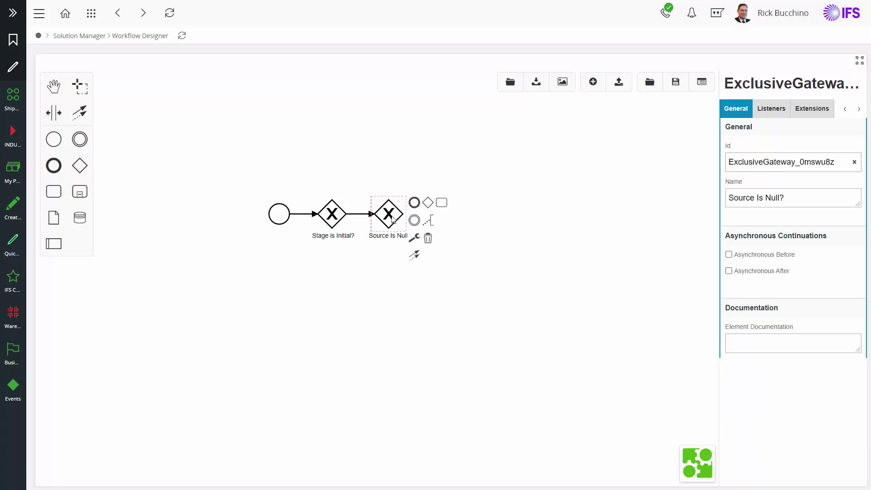
click(414, 203)
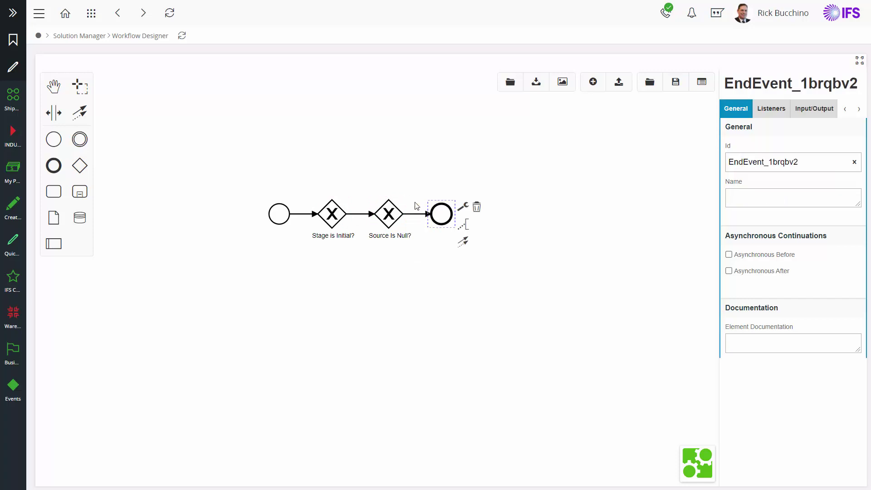
click(447, 225)
click(447, 224)
click(463, 207)
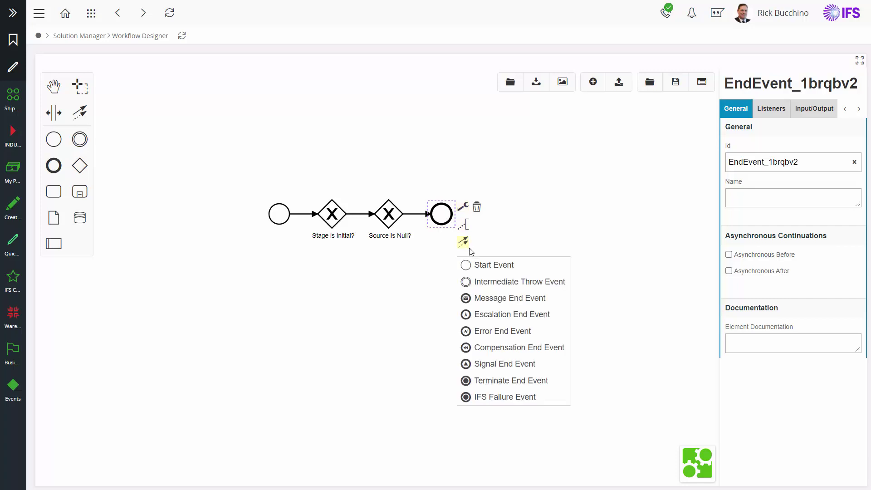
click(496, 398)
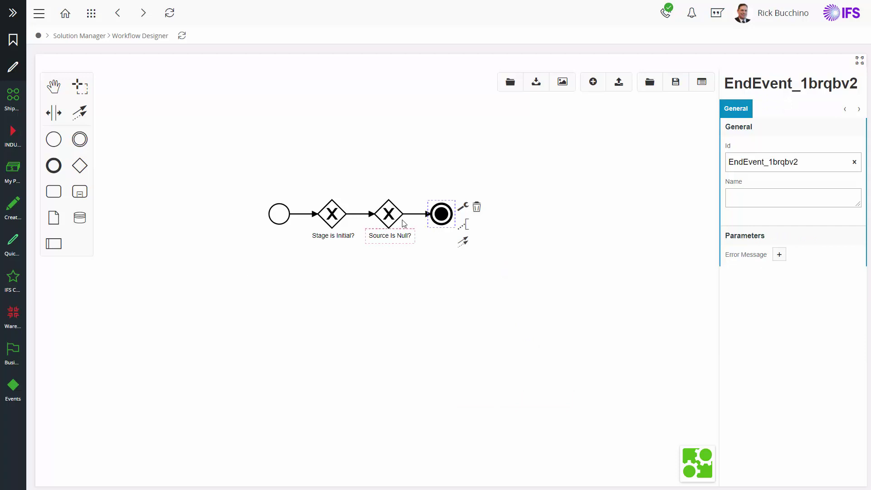
click(446, 219)
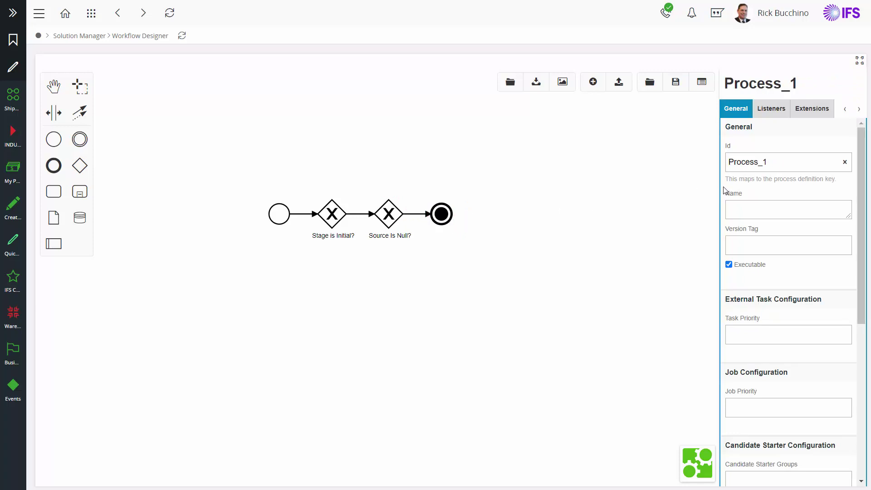
- Widen the properties area and add an error message to the failure event with locale en and text "If Stage is initial, Source must be selected."
drag(721, 186, 604, 186)
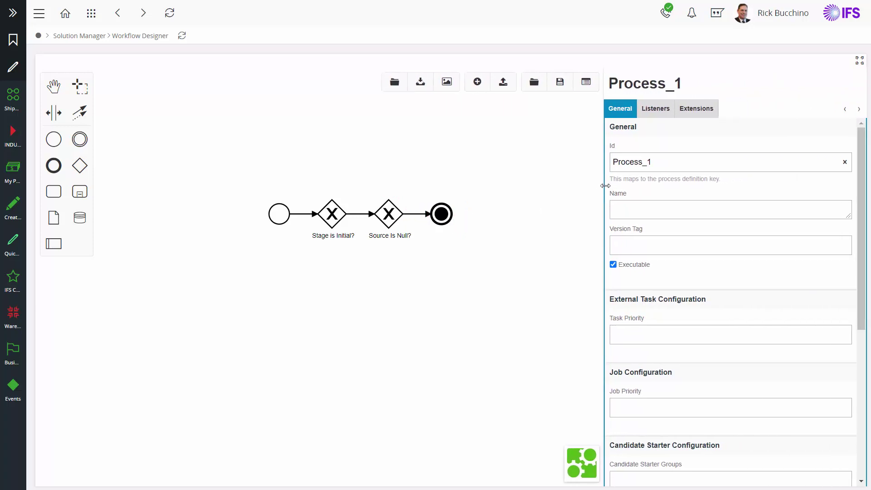
click(443, 219)
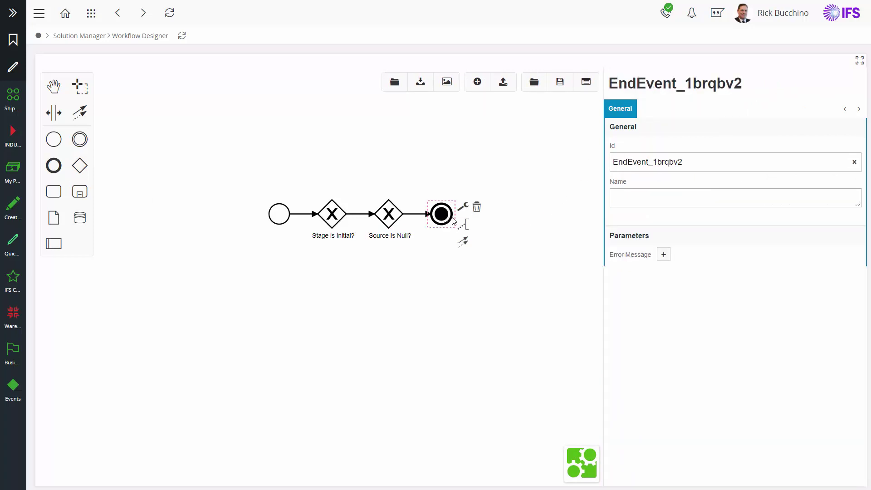
click(664, 254)
click(664, 293)
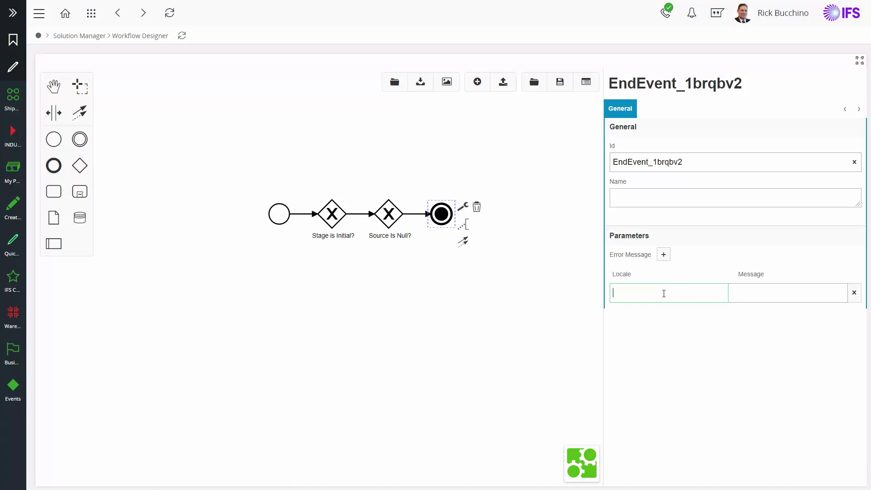
text(en)
click(747, 293)
text(If Stage is initial, Source)
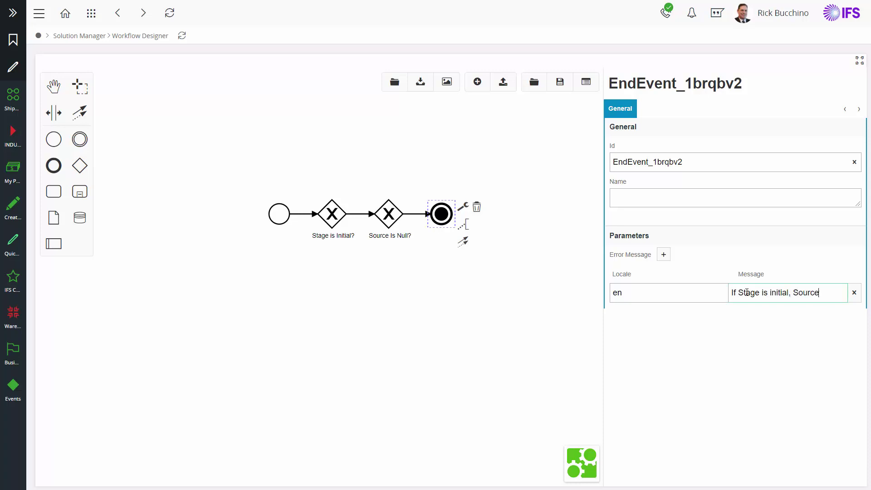
text( must be se)
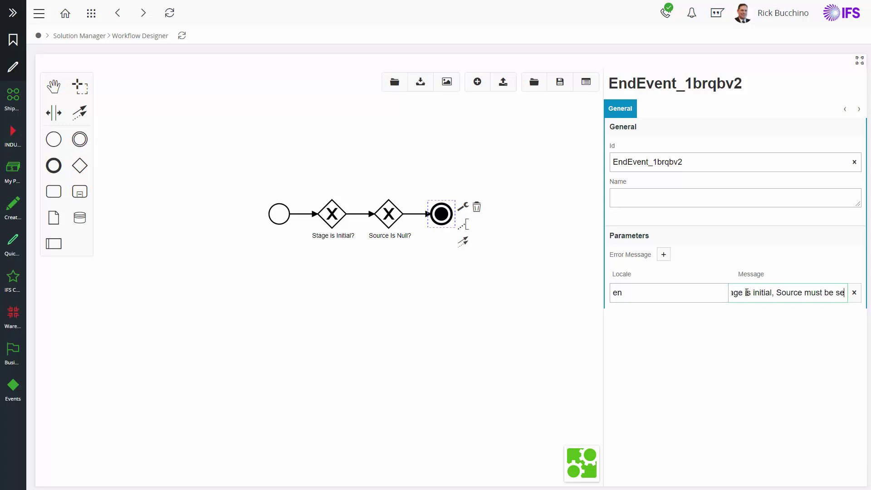
text(lected.)
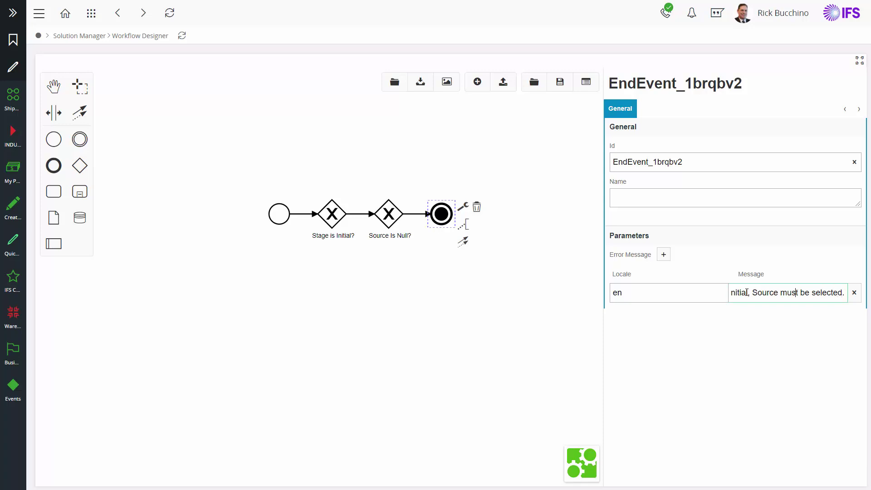
- Capitalize "Initial" in the failure event's error message
key(Left)
key(Left)
key(Left)
key(Left)
key(Left)
key(Left)
key(Left)
key(Left)
key(Left)
key(Left)
key(Left)
key(Left)
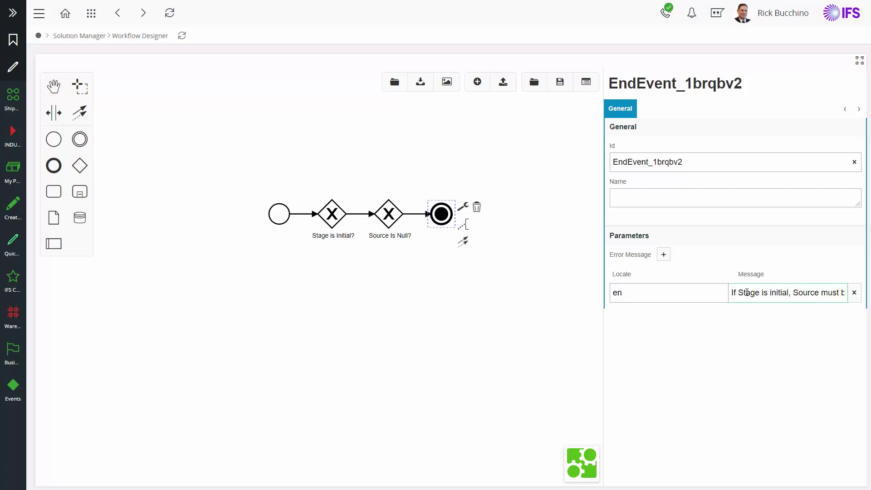
key(Right)
key(Right)
key(Right)
key(Right)
key(Left)
key(BackSpace)
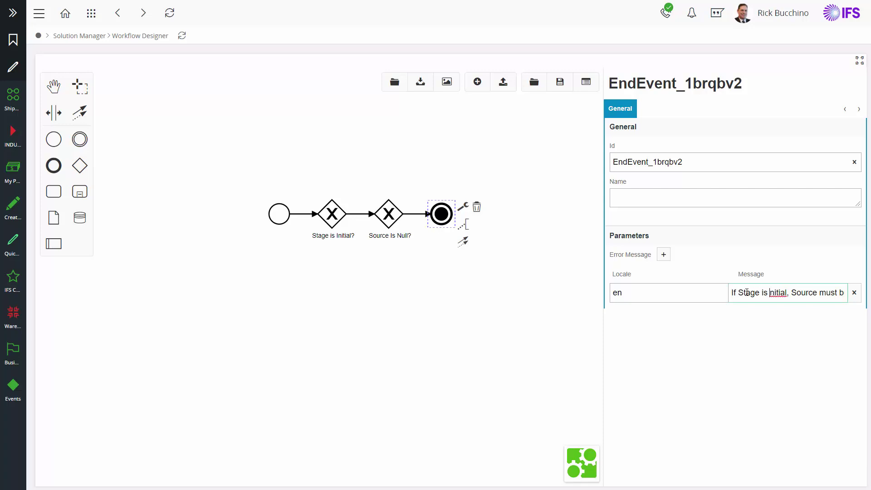
text(I)
key(Right)
key(Right)
key(Right)
key(Right)
key(Right)
key(Right)
key(Right)
key(Right)
key(Right)
key(Right)
key(Right)
key(Right)
key(Right)
key(Right)
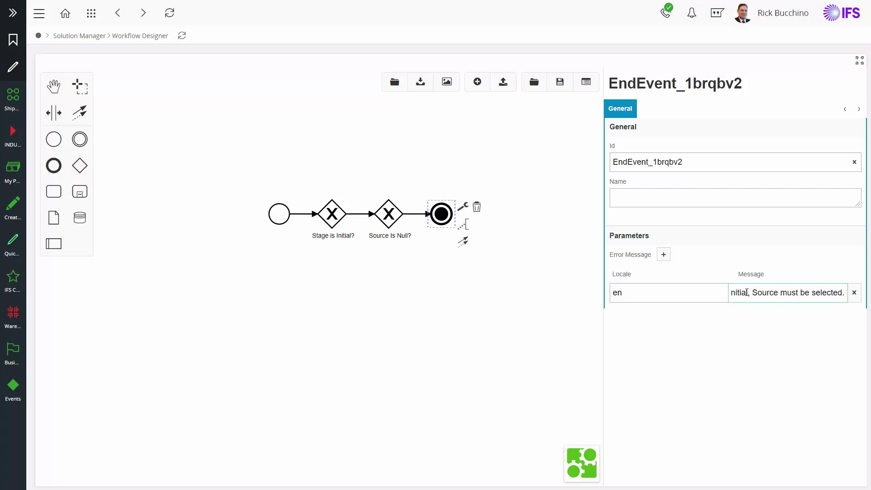
click(553, 319)
- Append a plain end event to the "Stage is Initial?" gateway and connect the "Source Is Null?" gateway to that same end event
mouse_move(13, 97)
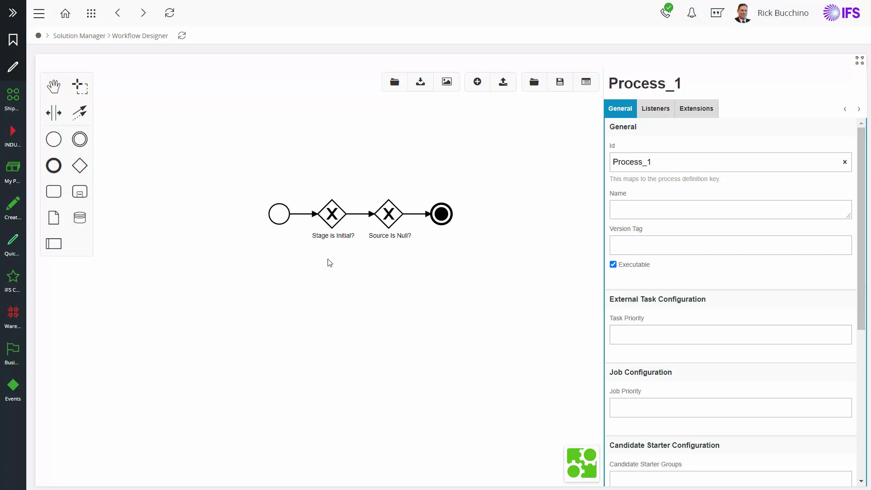
click(335, 219)
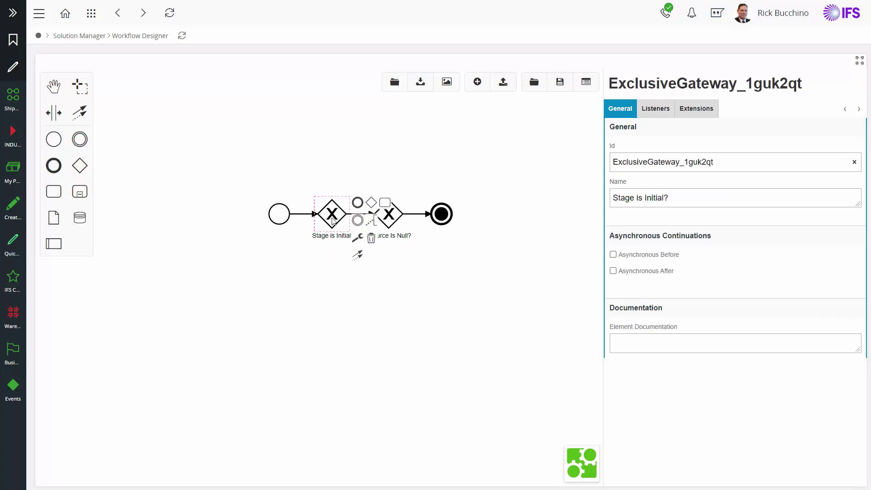
click(358, 202)
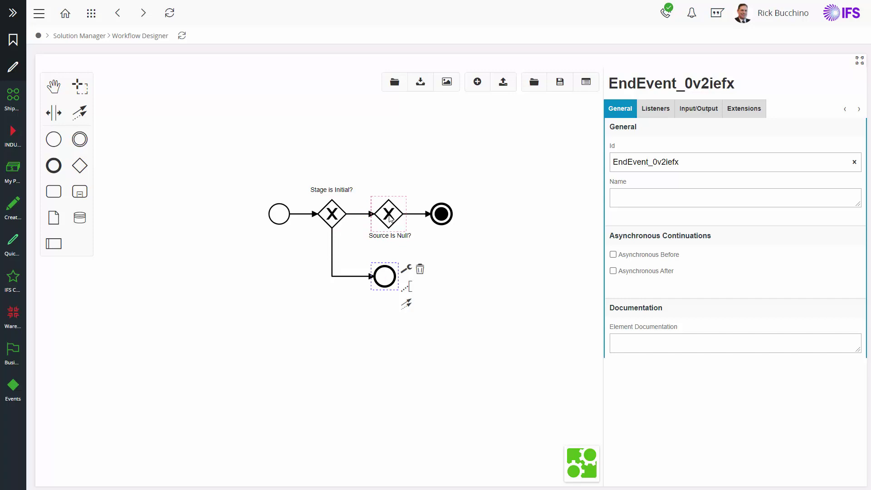
drag(389, 218, 392, 280)
click(464, 311)
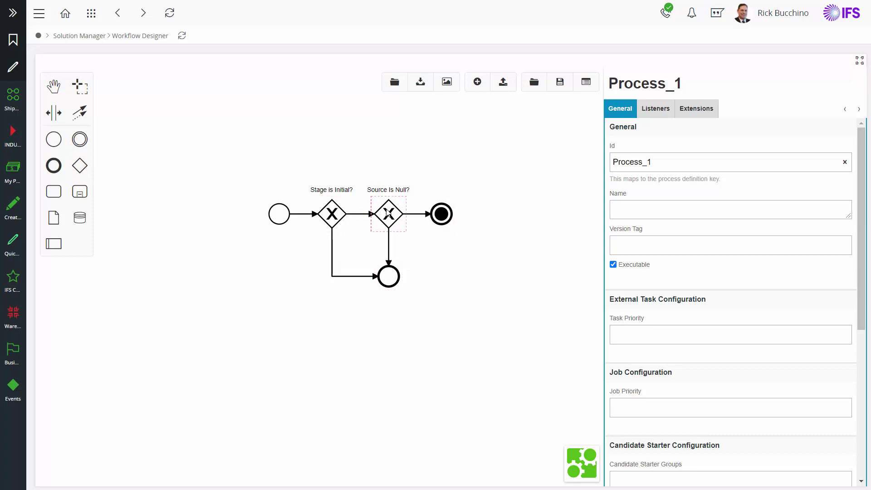
- Give the sequence flow between the two gateways a Script condition with format Javascript and script type Inline Script
click(360, 214)
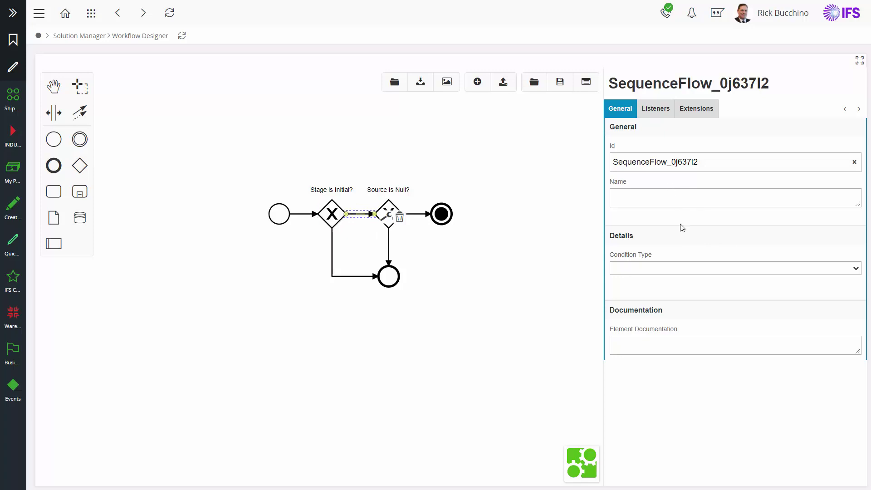
click(846, 271)
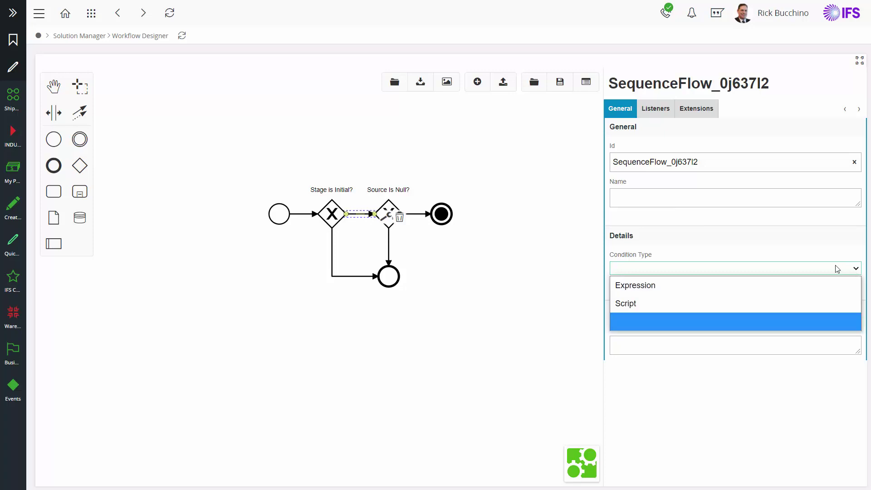
click(637, 304)
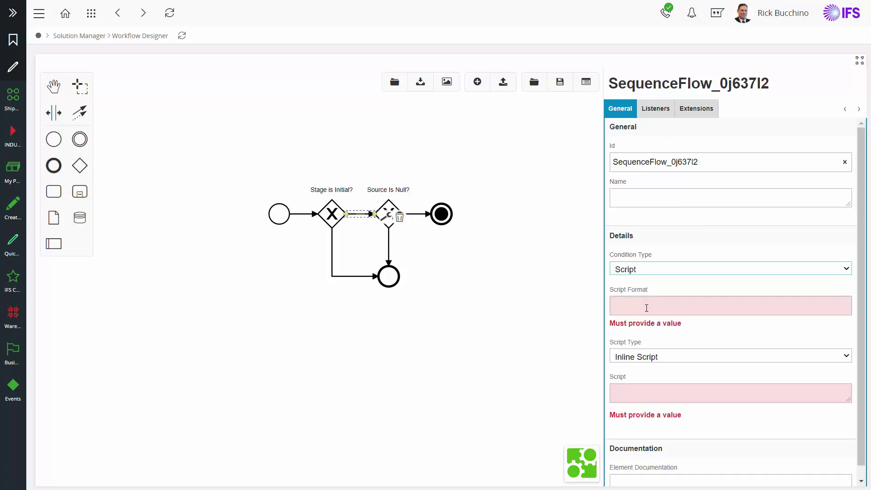
click(646, 308)
text(J)
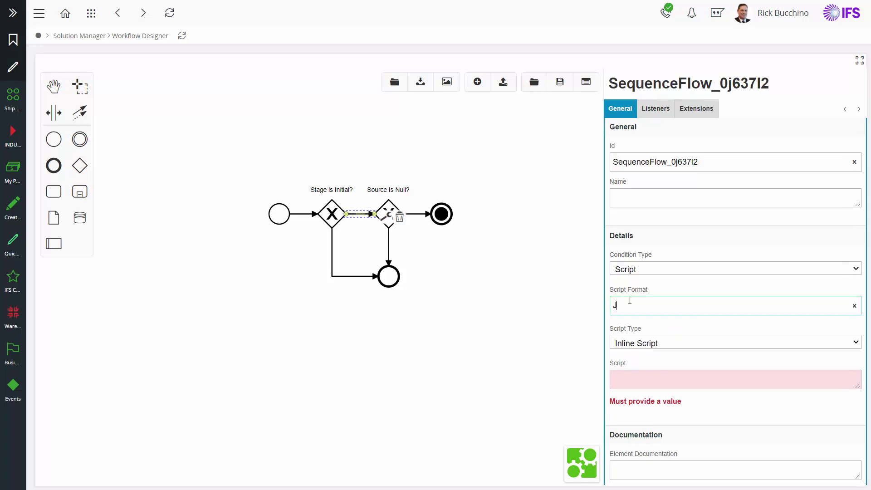
text(avascript)
click(675, 343)
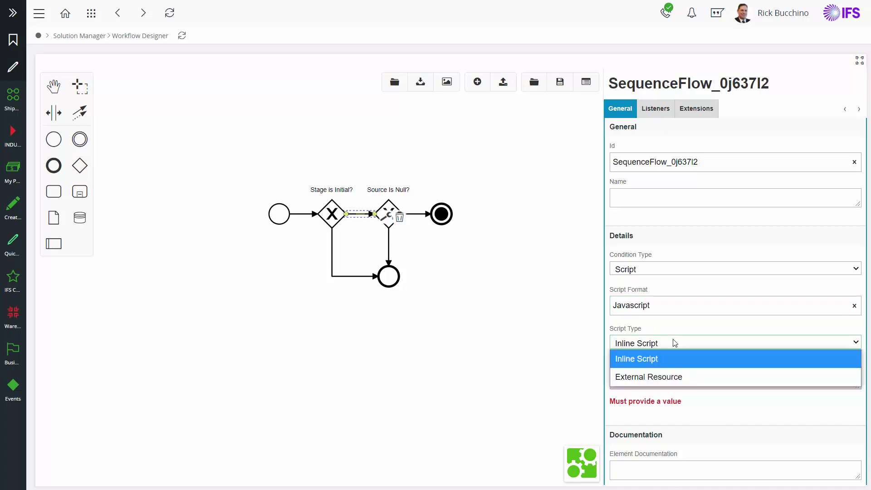
click(655, 359)
- Switch to BPA.txt in Notepad and copy the line execution.getVariable('StageId')=='Id1'; for the flow's script
click(653, 377)
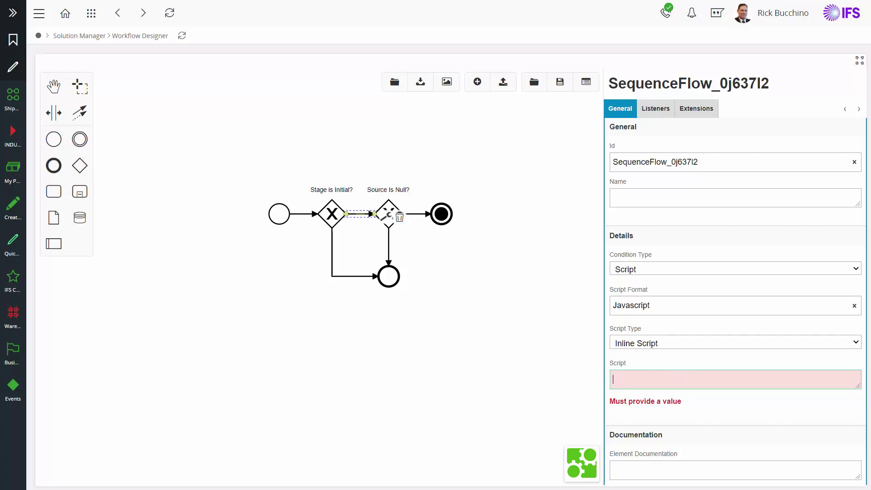
key(alt+Tab)
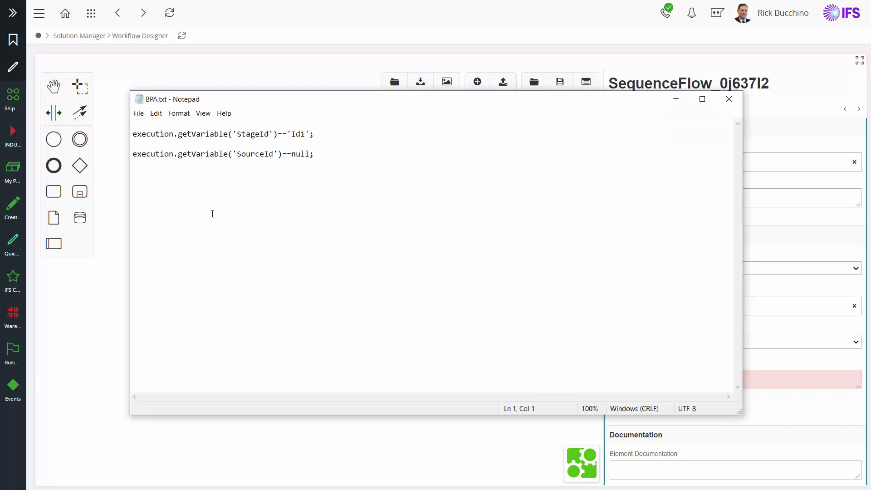
drag(295, 108, 120, 115)
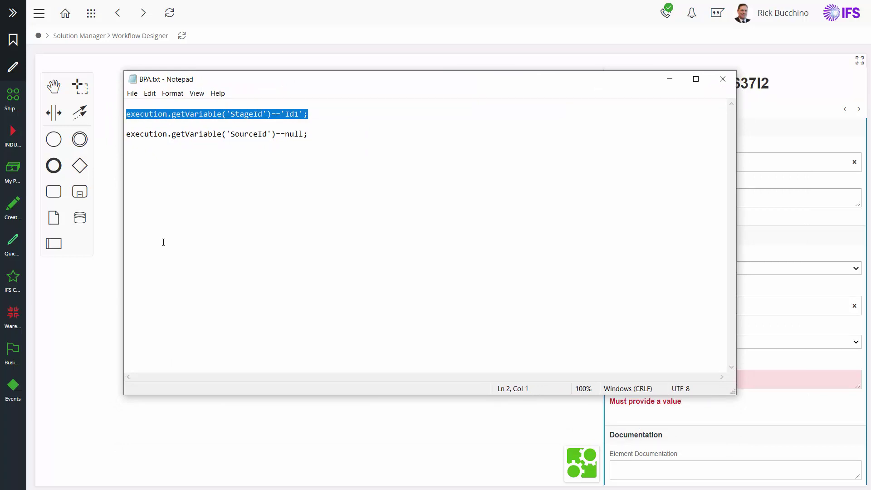
click(210, 186)
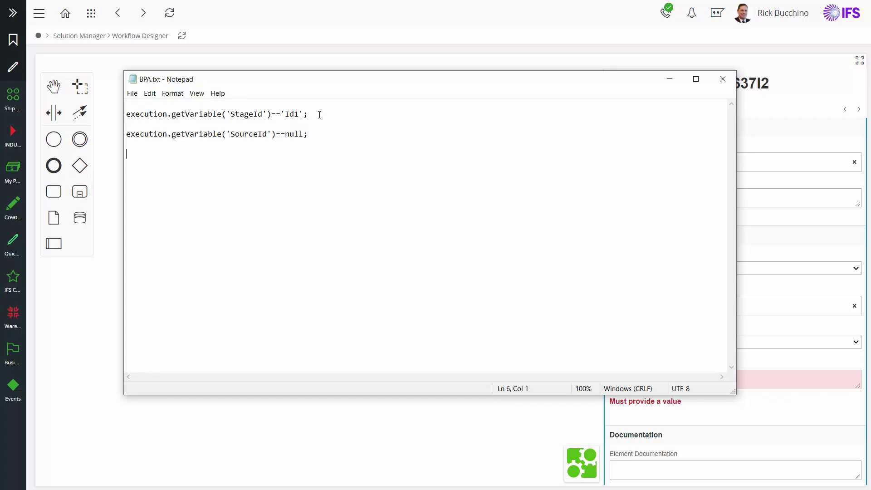
drag(319, 115, 286, 114)
click(306, 114)
drag(327, 115, 120, 115)
key(ctrl+c)
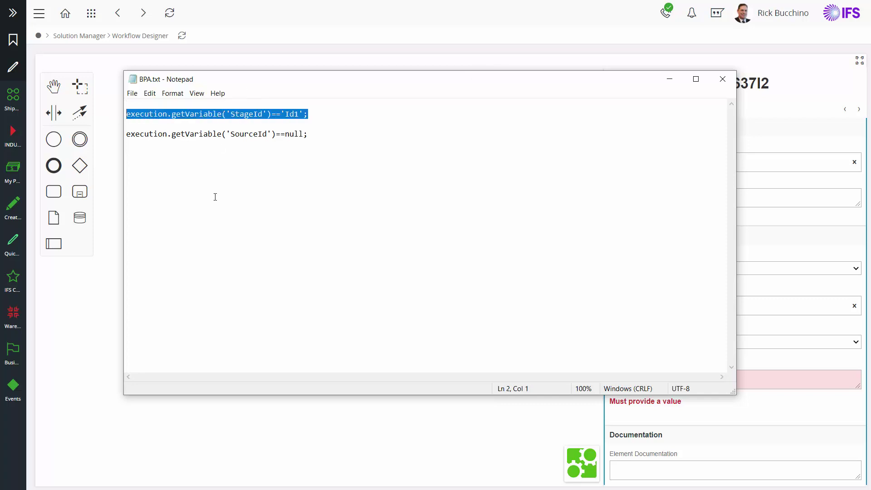
- Return to the Workflow Designer and paste execution.getVariable('StageId')=='Id1'; as plain text into the flow's script
click(670, 80)
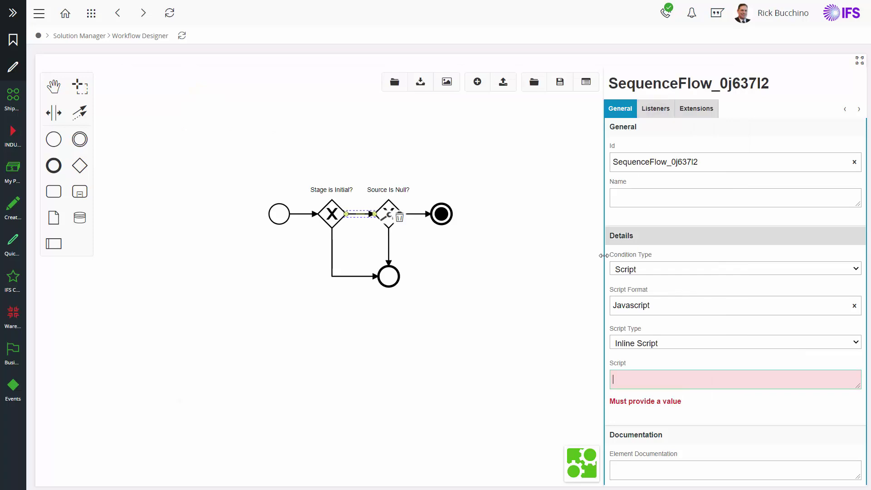
right_click(625, 380)
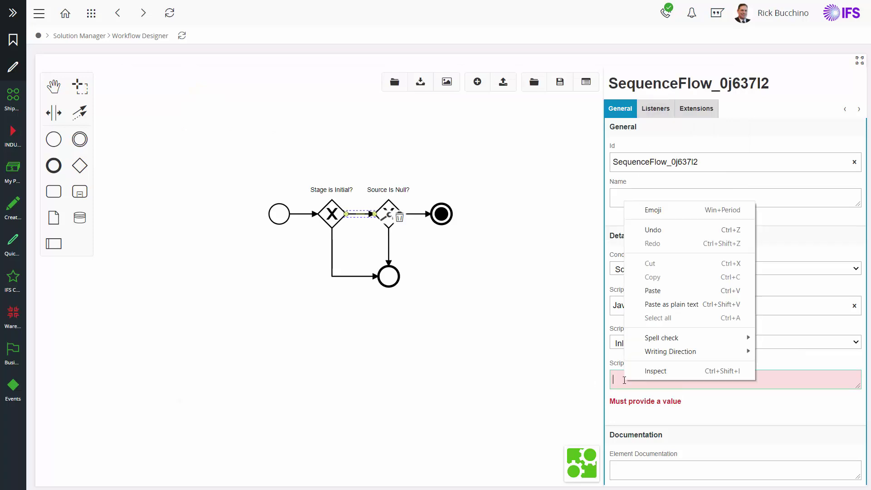
click(658, 304)
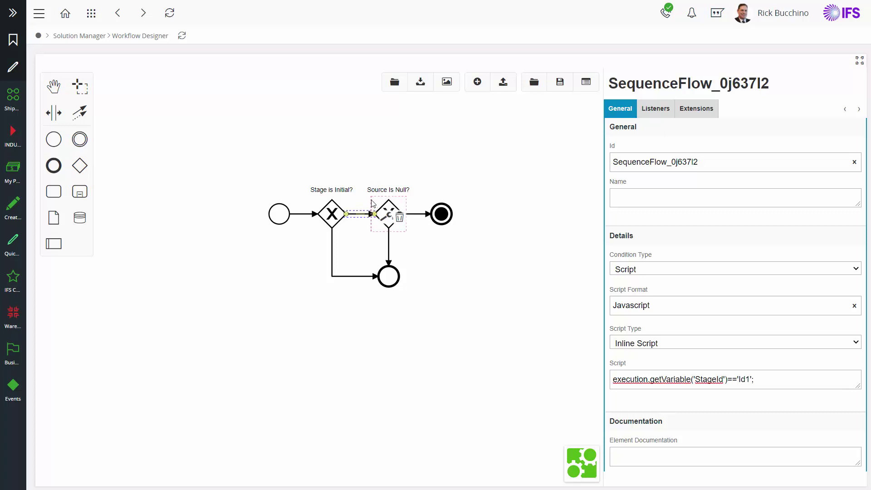
- Give the flow from the "Source Is Null?" gateway to the terminate end event a Script condition with format Javascript
click(413, 213)
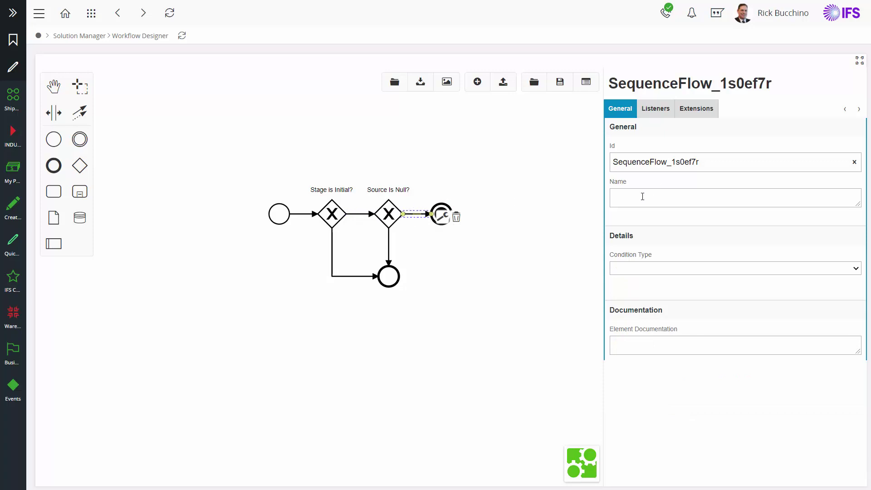
click(856, 268)
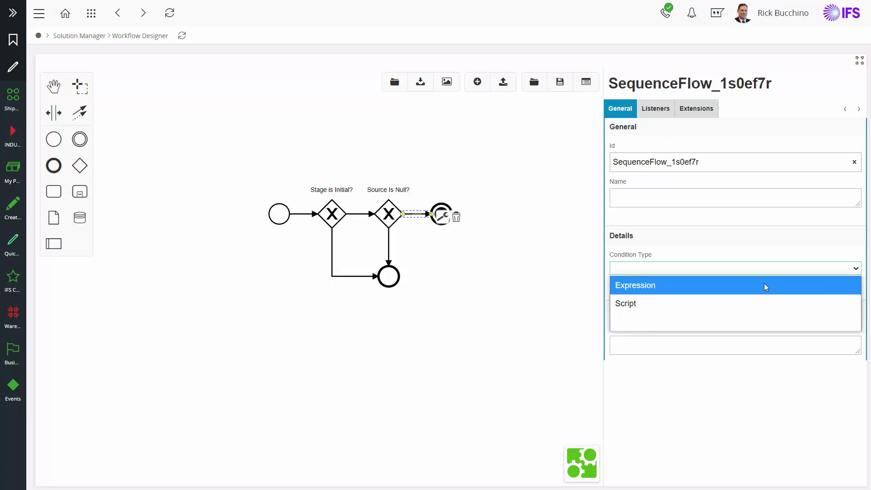
click(641, 304)
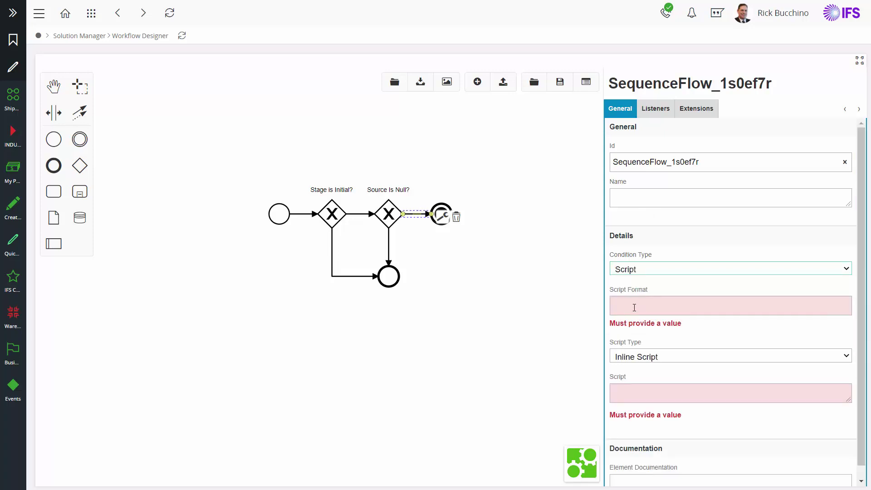
click(635, 308)
text(Javascript)
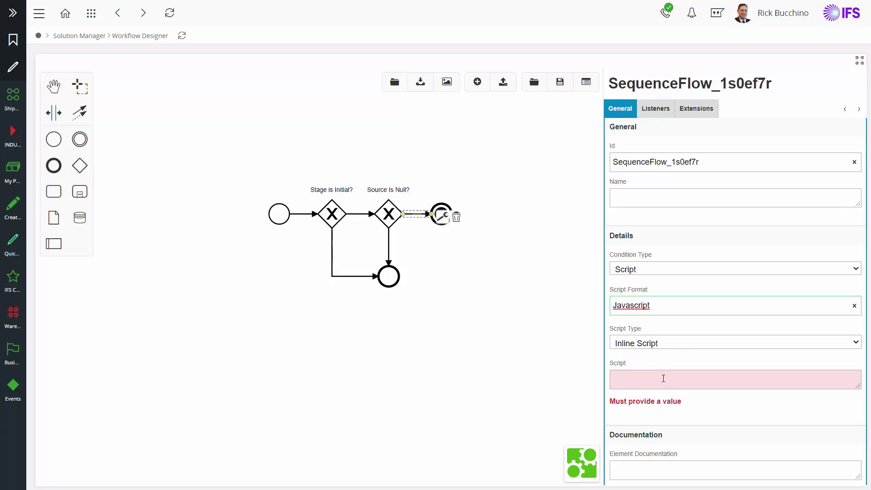
- Switch to BPA.txt in Notepad and copy the line execution.getVariable('SourceId')==null; for the flow's script
click(646, 386)
key(alt+Tab)
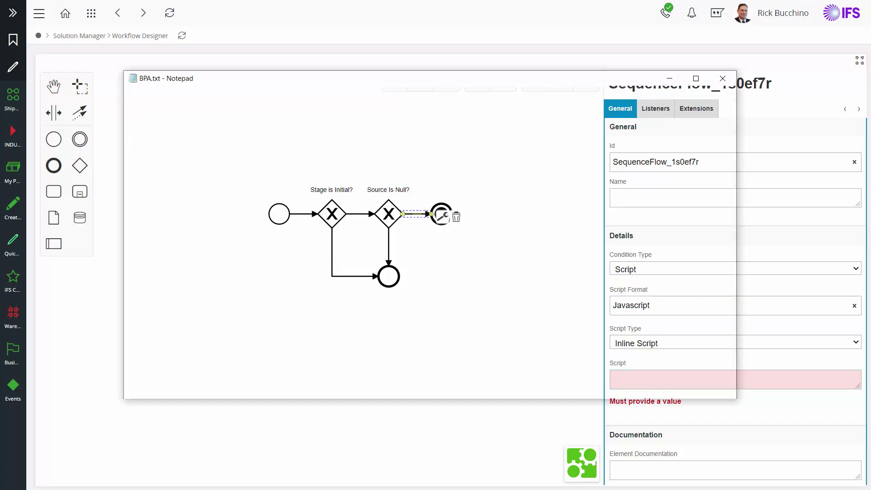
click(321, 145)
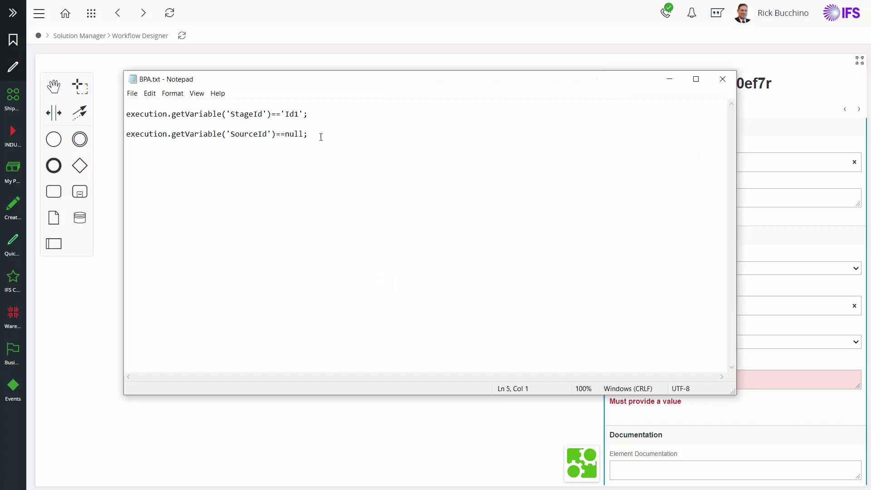
drag(320, 137, 126, 136)
key(ctrl+c)
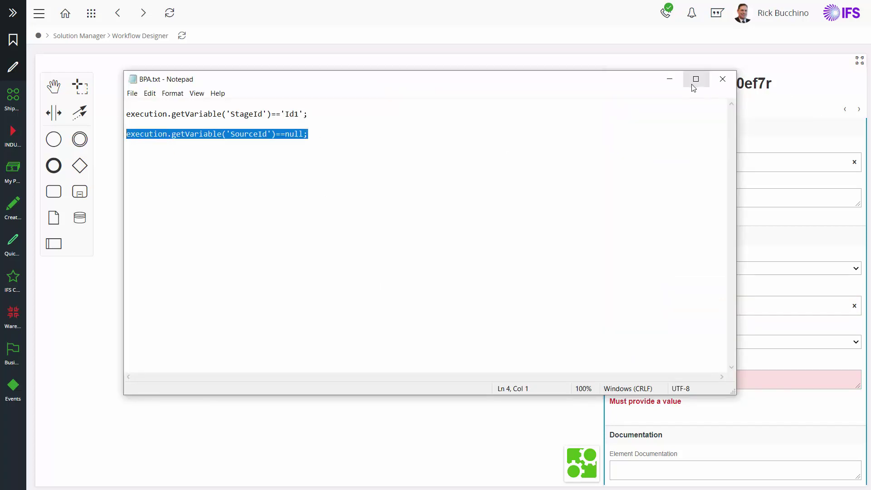
- Return to the Workflow Designer and paste execution.getVariable('SourceId')==null; as plain text into the flow's script
click(669, 79)
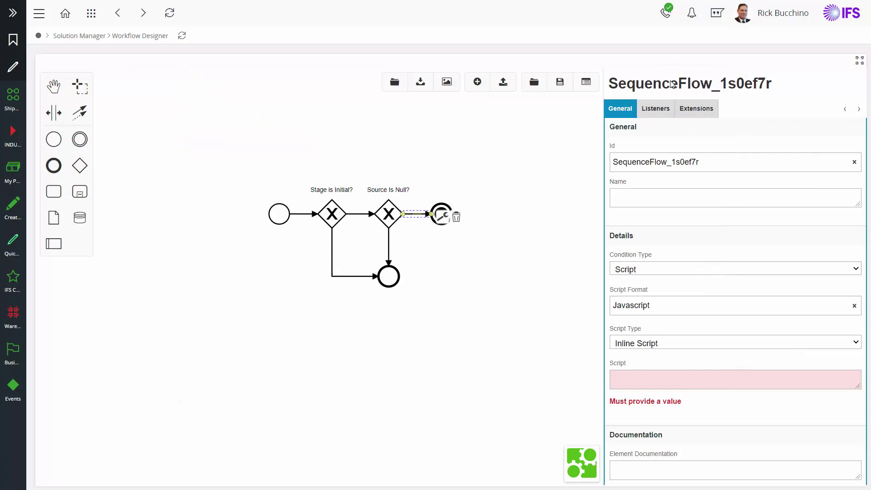
click(635, 375)
right_click(634, 377)
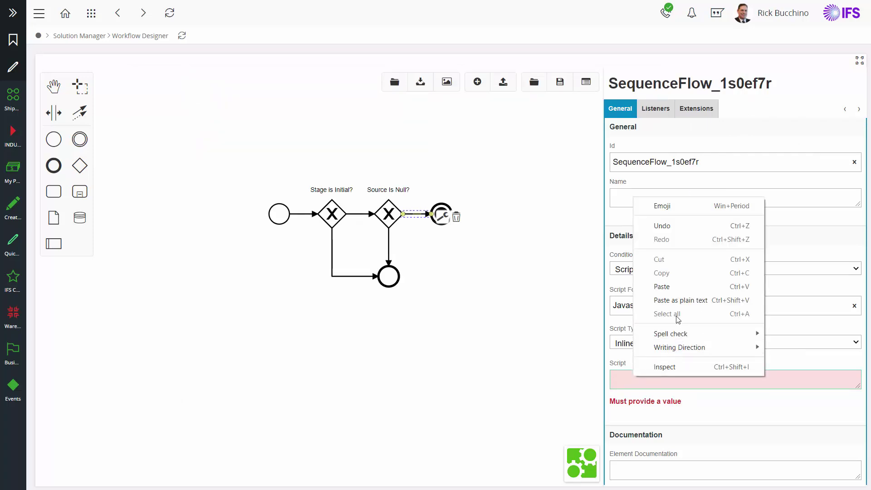
click(674, 302)
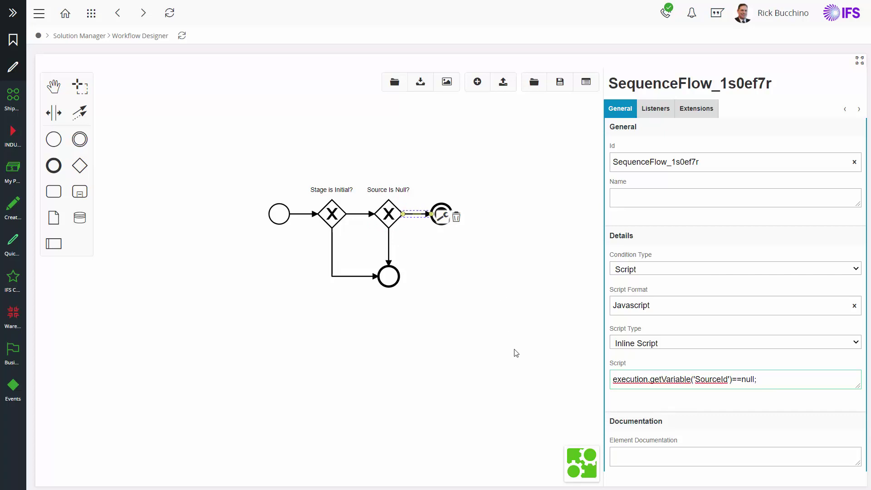
mouse_move(12, 98)
click(491, 276)
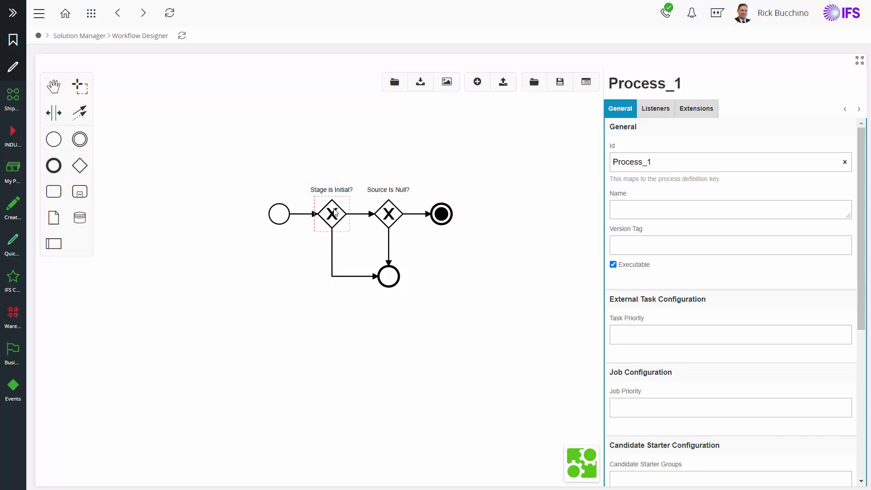
- Change the flows running from both gateways to the plain end event into default flows
click(334, 245)
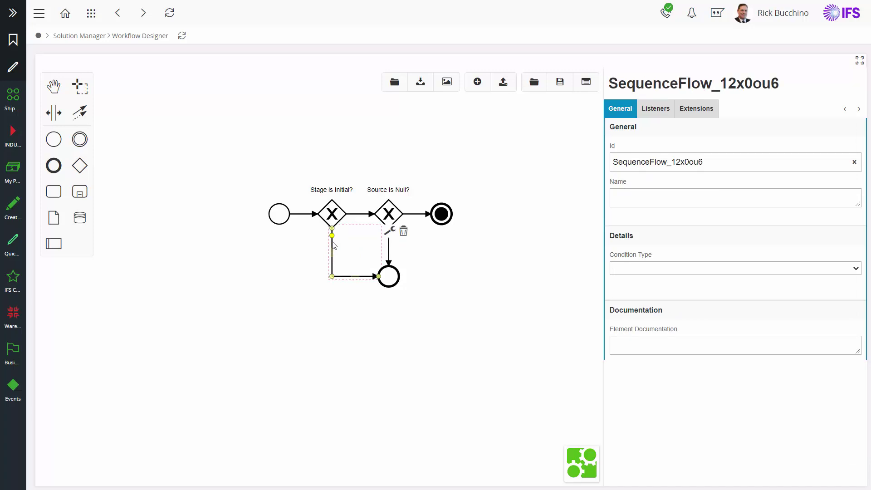
click(390, 233)
click(411, 255)
click(390, 248)
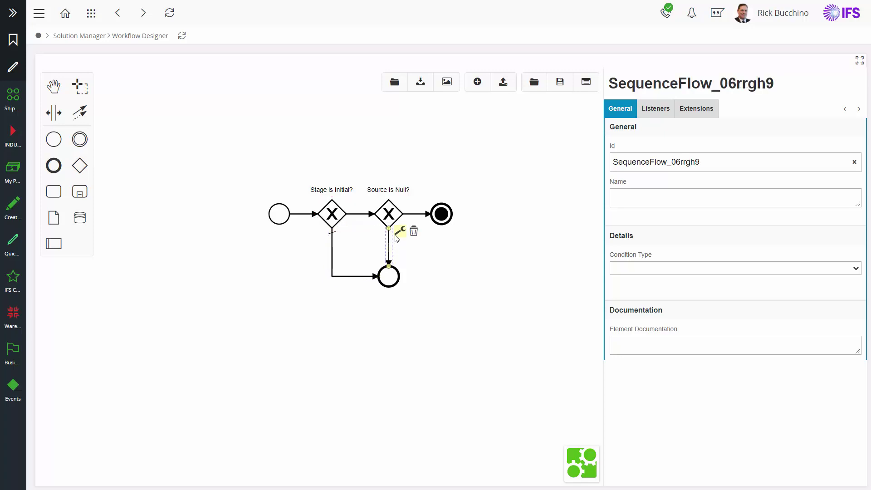
click(400, 231)
click(421, 256)
click(318, 246)
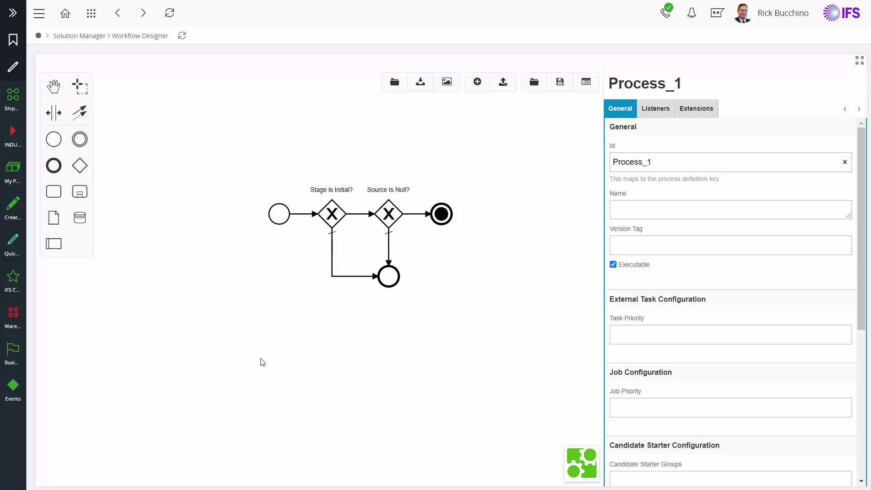
- Replace the process Id with bpaBusinessLeadValidate1
click(845, 162)
click(681, 170)
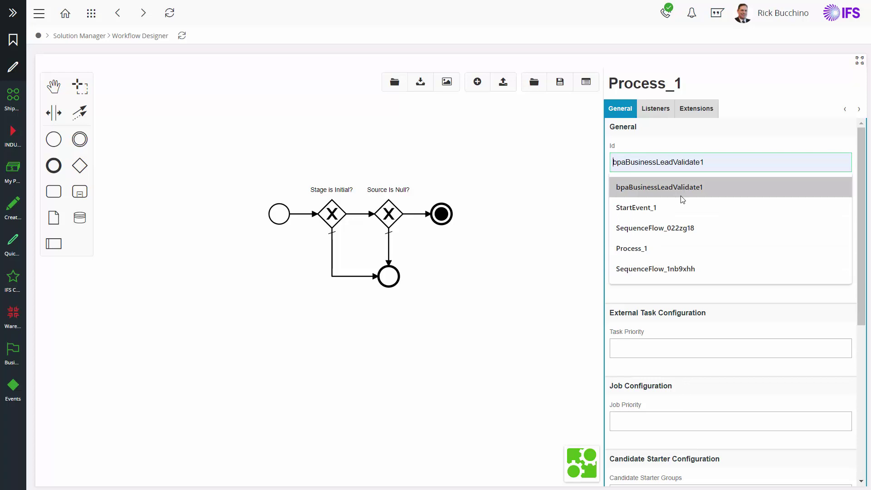
click(673, 187)
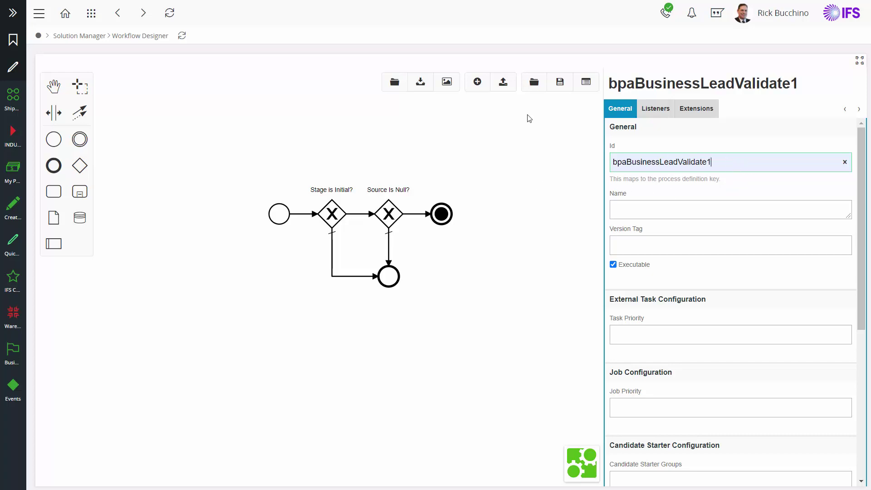
- Save the diagram to the server under the name bpaBusinessLeadValidate1 and close the save dialog
click(559, 86)
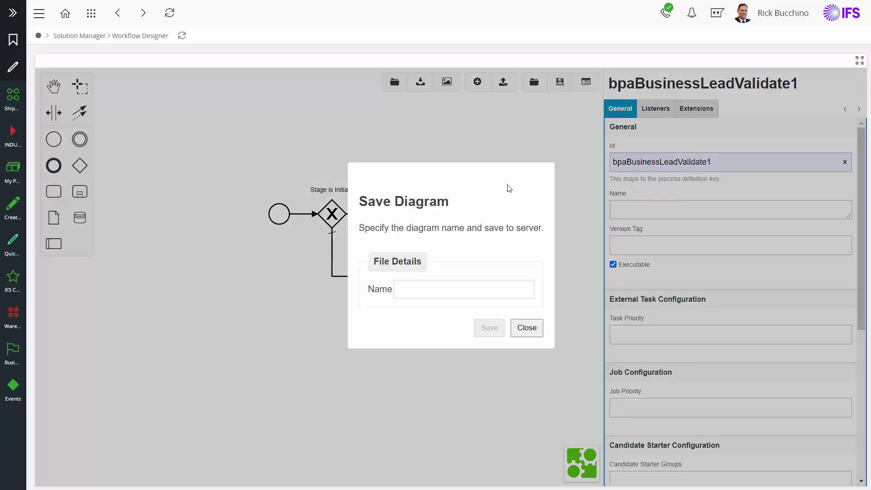
click(429, 289)
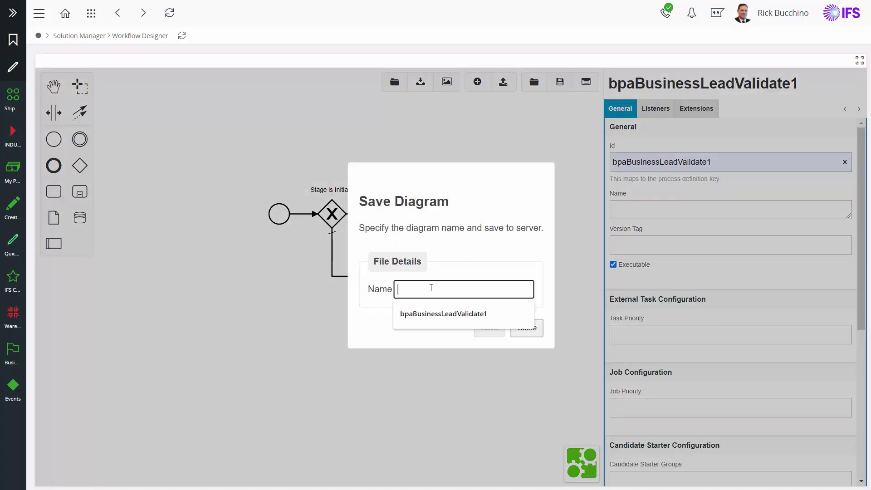
click(422, 318)
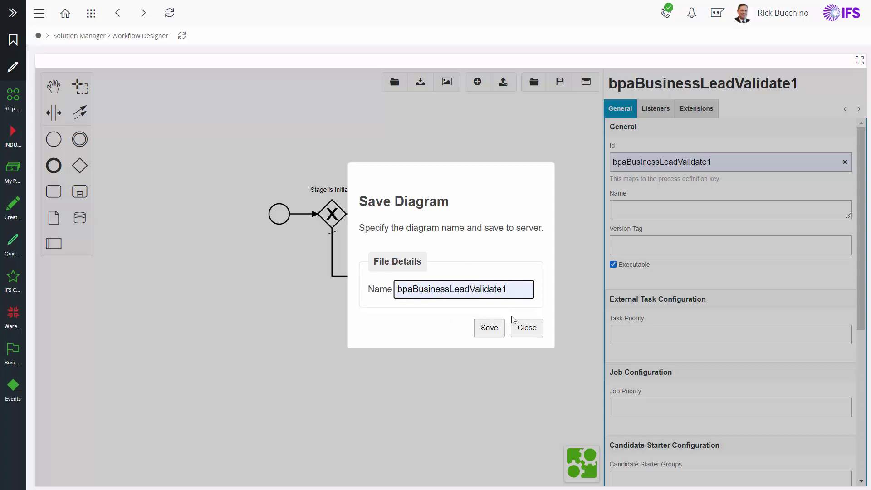
click(490, 330)
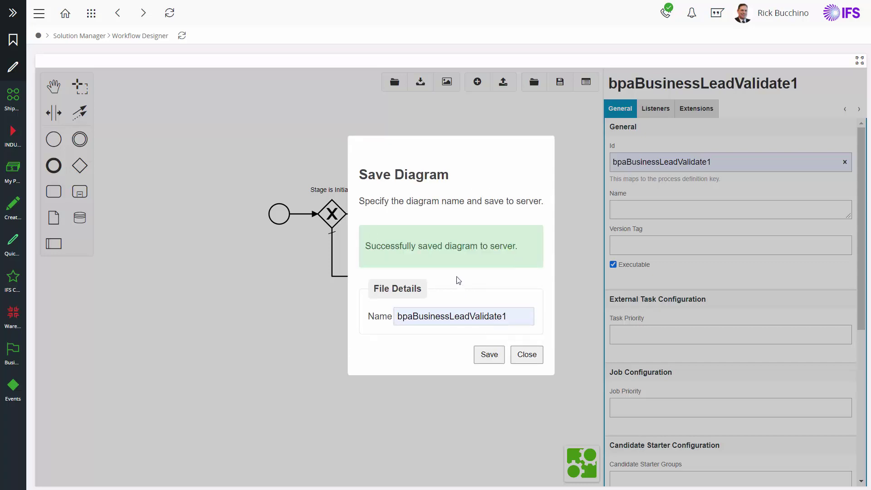
click(522, 357)
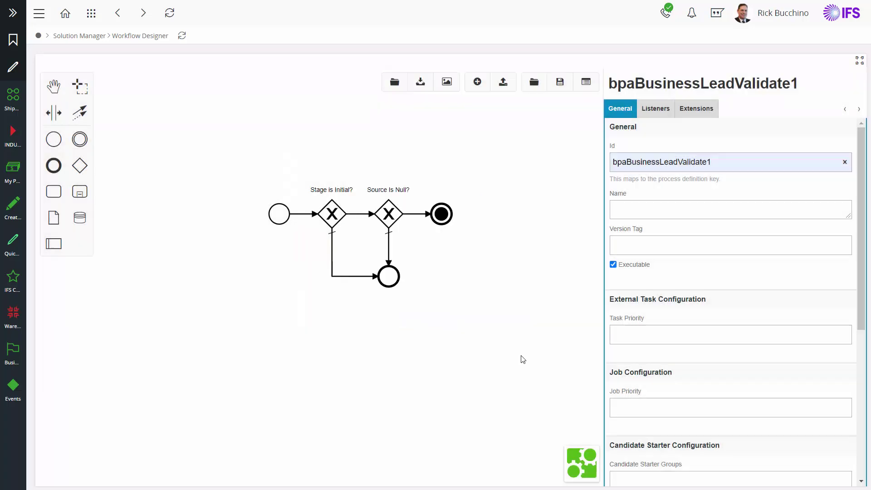
- Deploy the diagram to Camunda with the deployment name bpaBusinessLeadValidate1 and close the deployment dialog
click(504, 84)
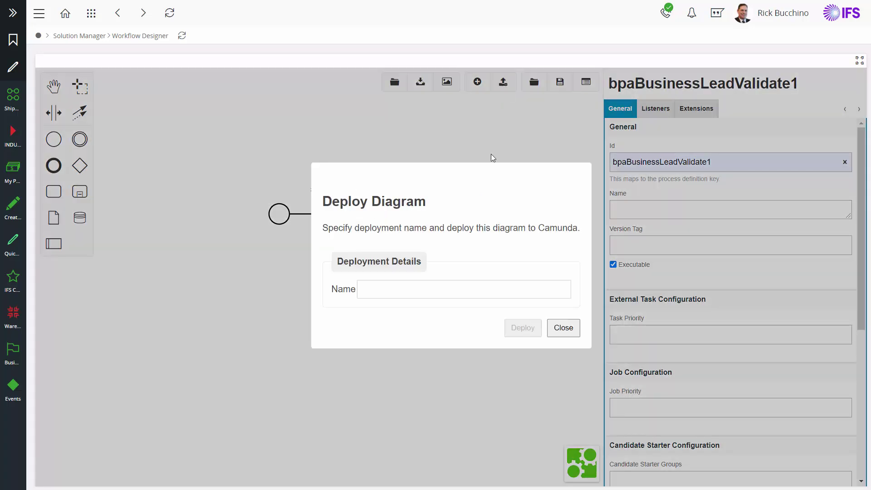
click(437, 293)
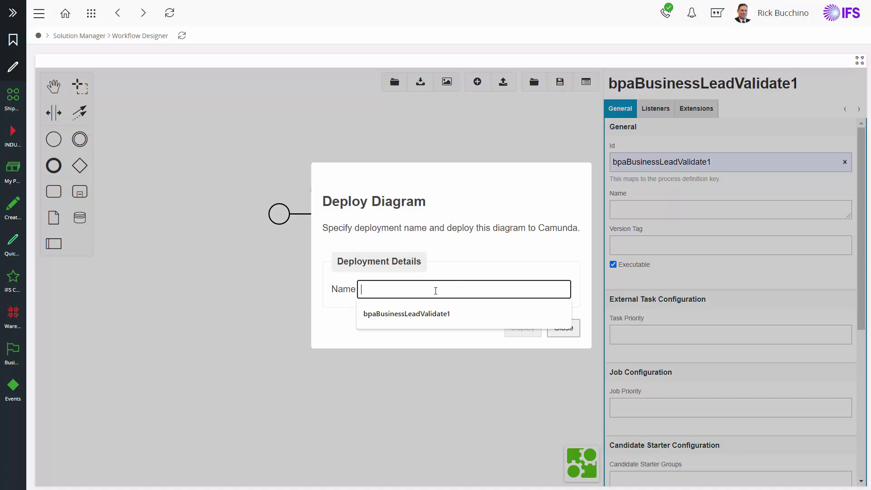
click(368, 317)
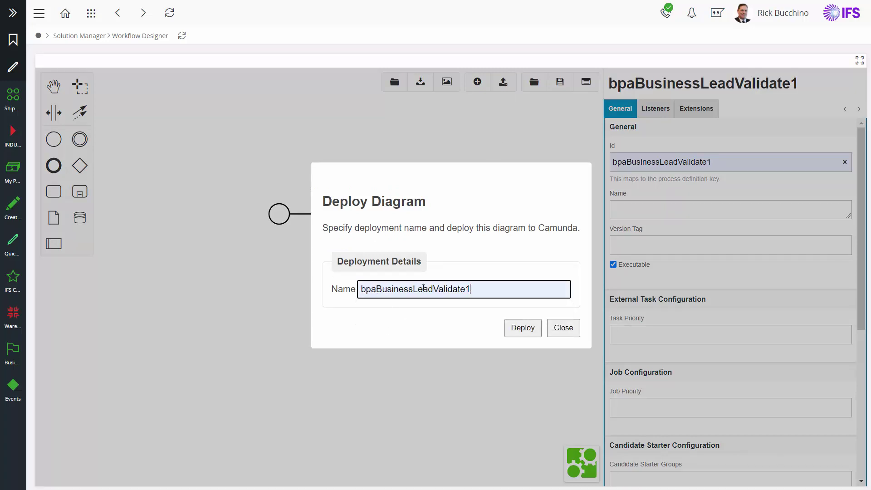
click(522, 331)
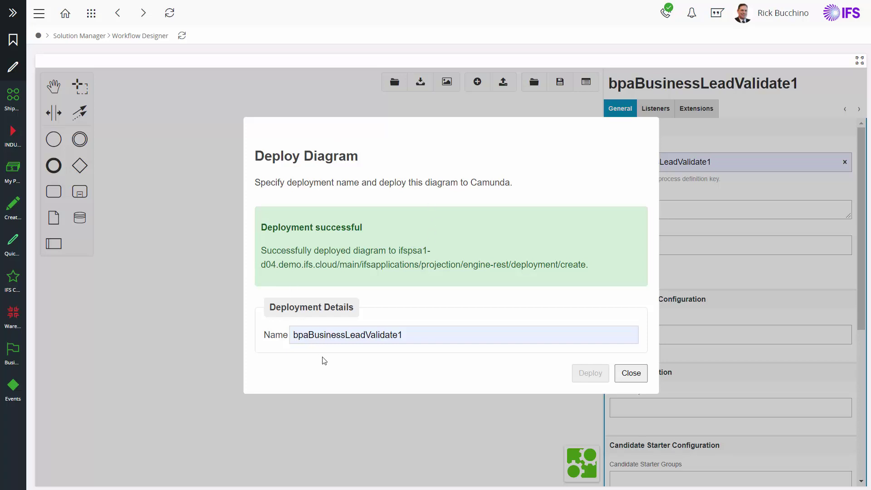
drag(403, 335, 282, 343)
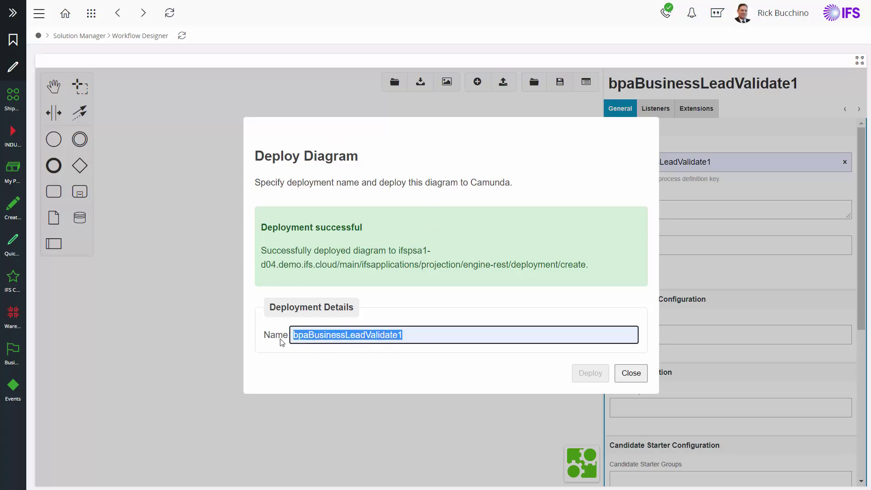
click(301, 370)
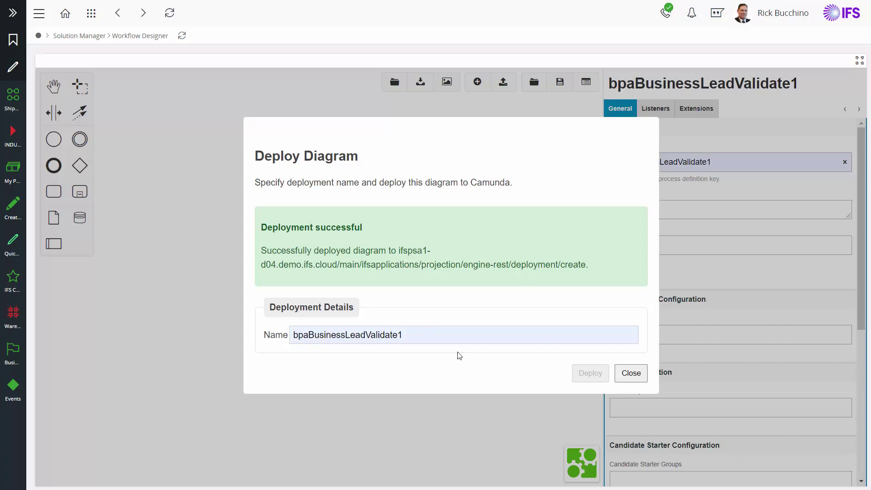
click(629, 374)
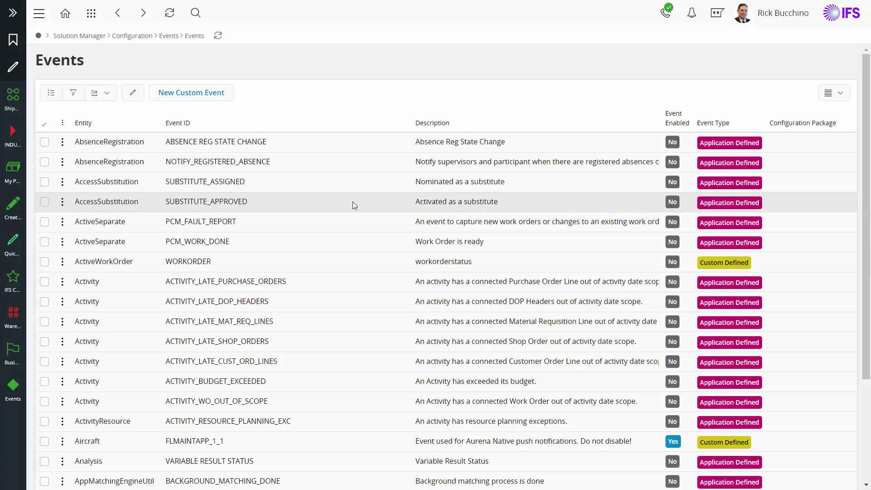
- Filter the Events list by the entity Business
click(76, 95)
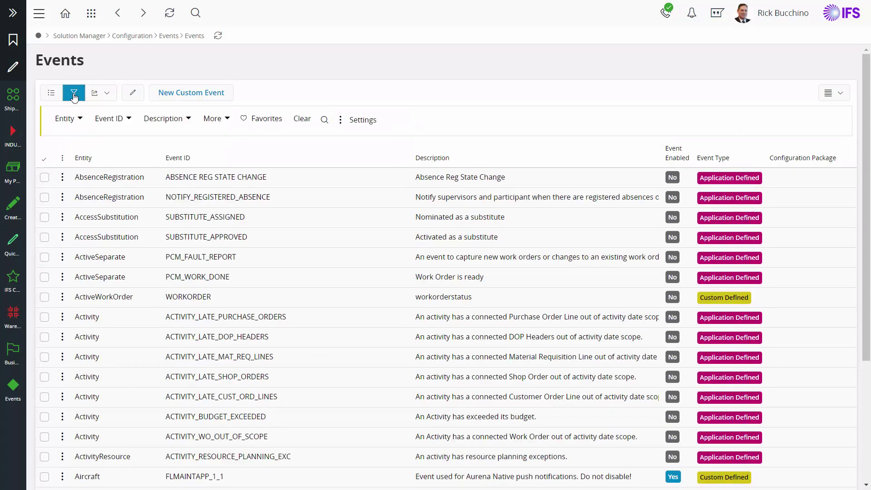
click(66, 118)
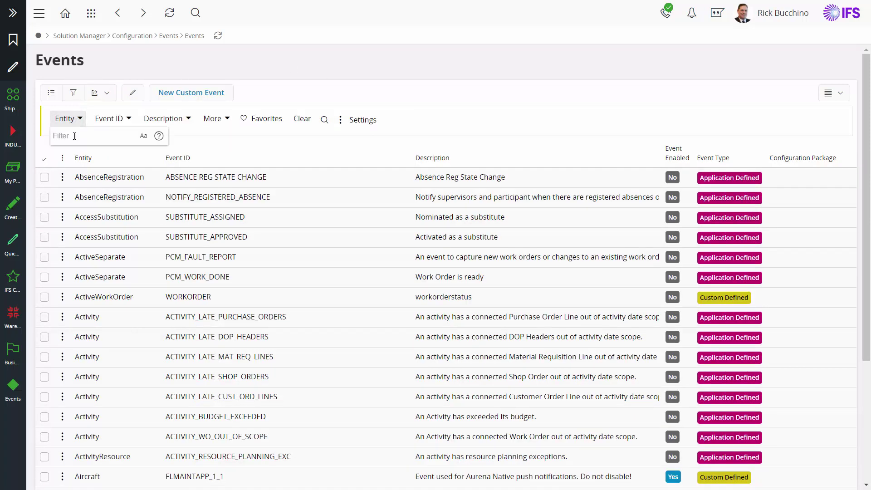
text(Bus)
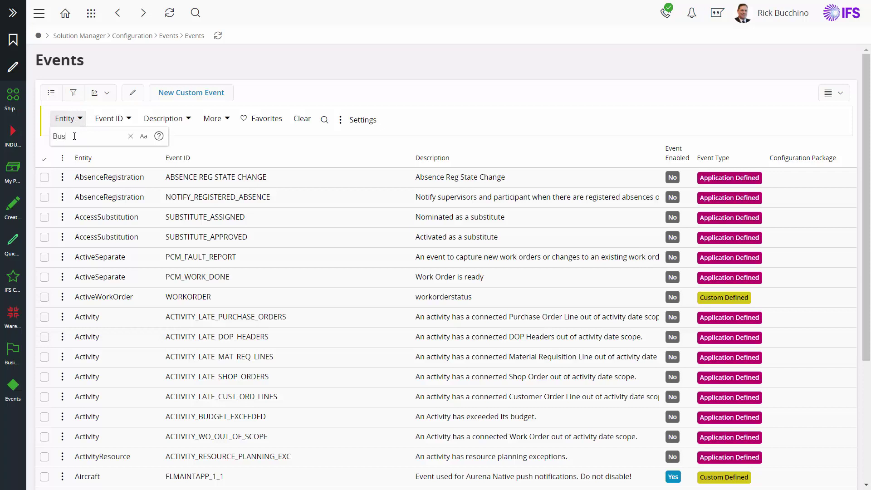
text(iness)
key(Return)
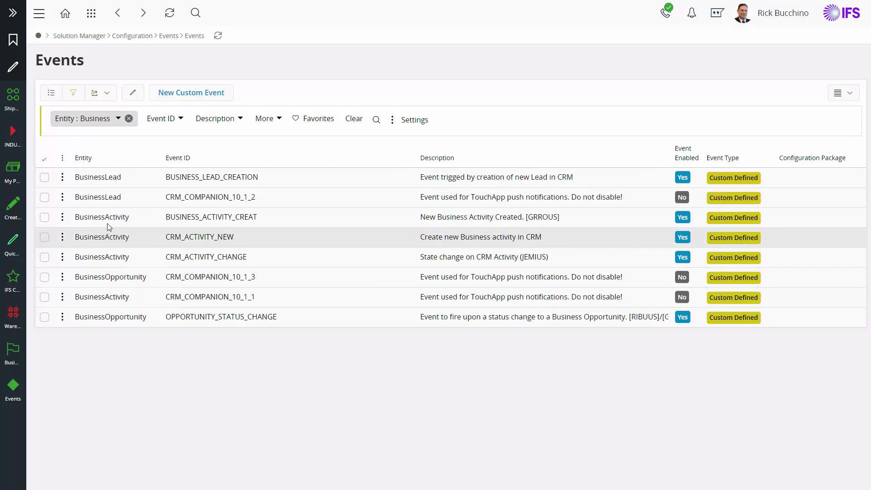
- Open the details of the BusinessLead event BUSINESS_LEAD_CREATION and start a new event action for it
click(95, 177)
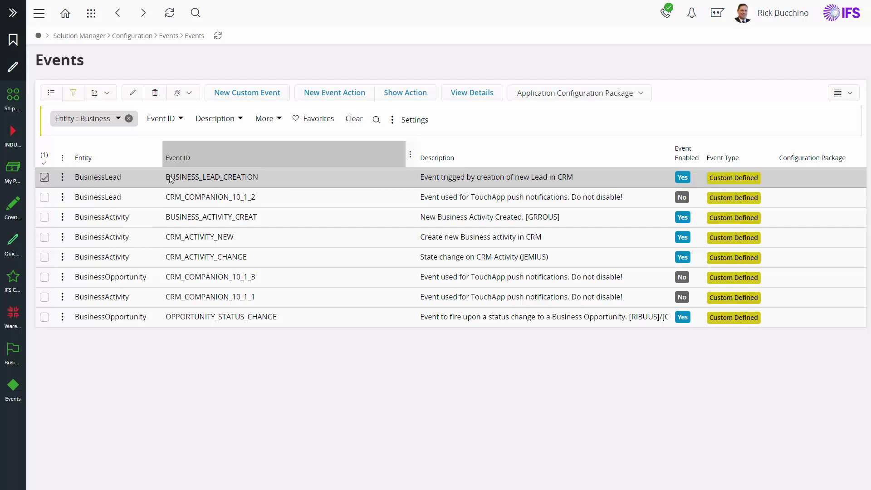
click(467, 93)
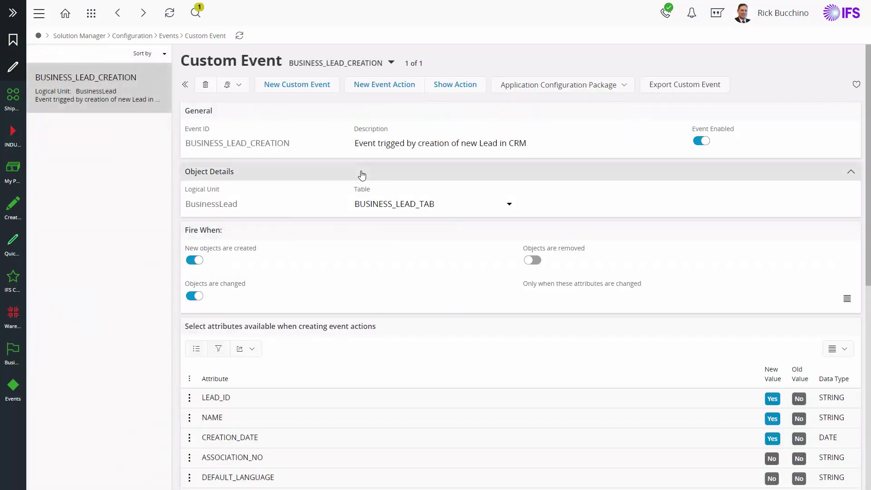
click(381, 87)
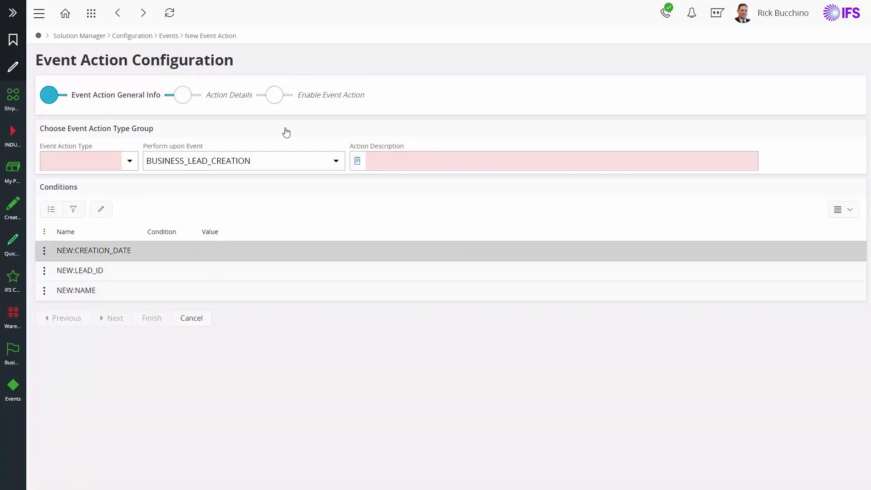
- Set the event action type to Workflow with the description Validate Business Lead and continue to the action details
click(129, 162)
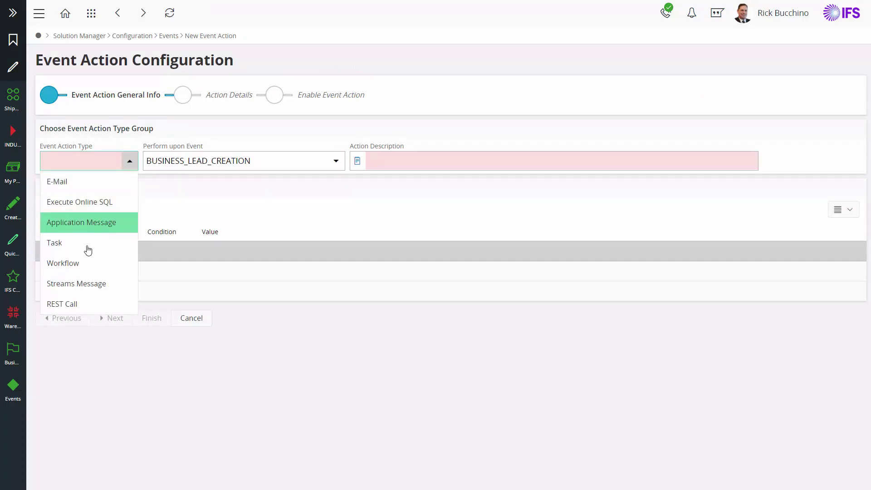
click(73, 264)
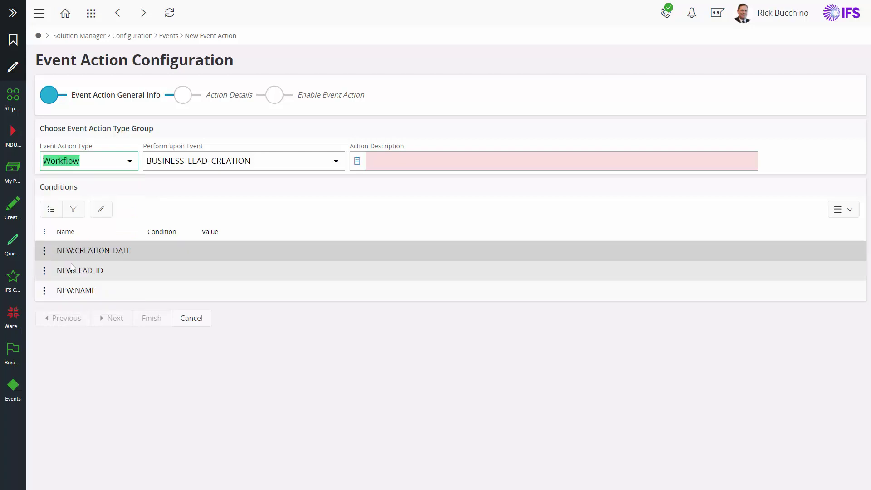
click(382, 159)
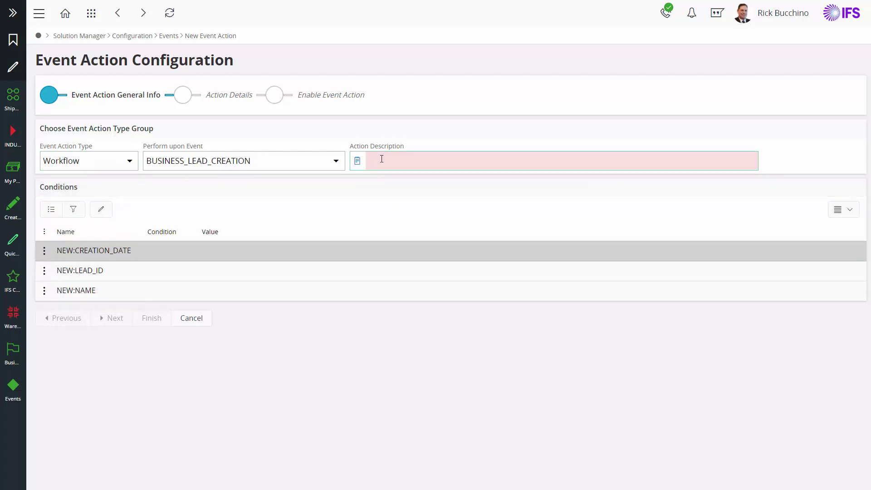
text(Validate)
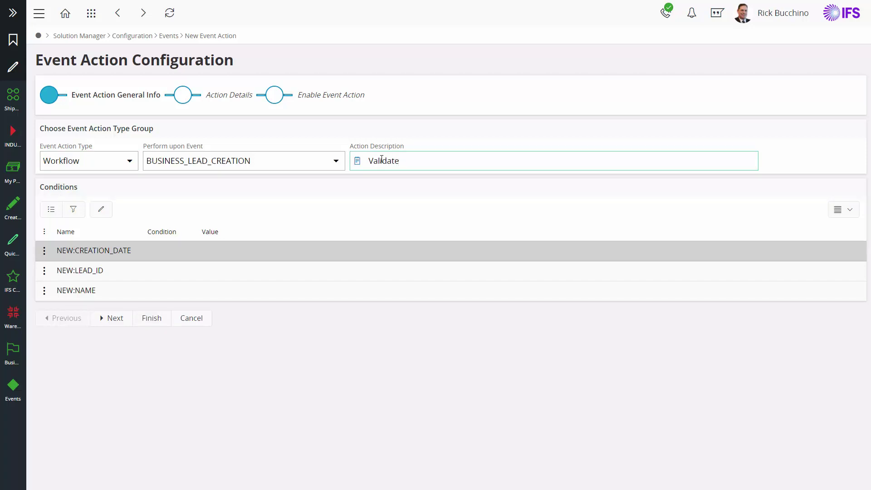
text( Business Lead)
click(117, 320)
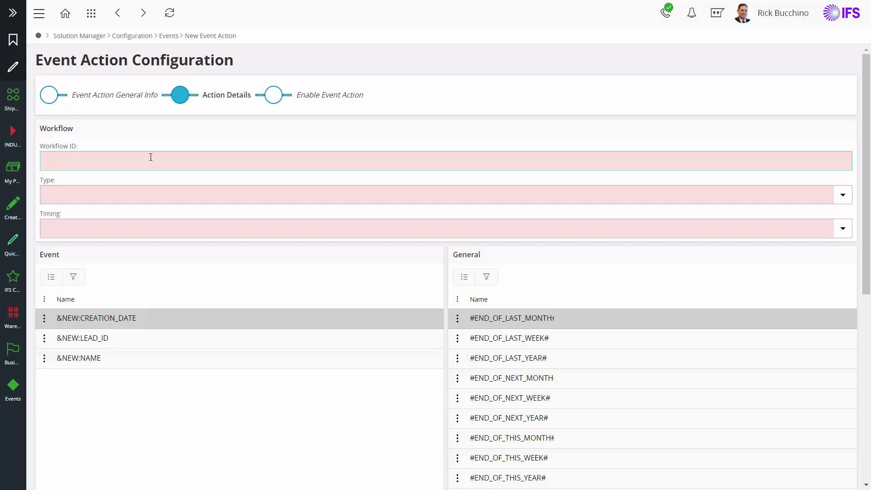
- Set the workflow ID to bpaBusinessLeadValidate1, type Validation and timing Before, and continue to the enabling stage
text(bpaBusinessLeadValidate1)
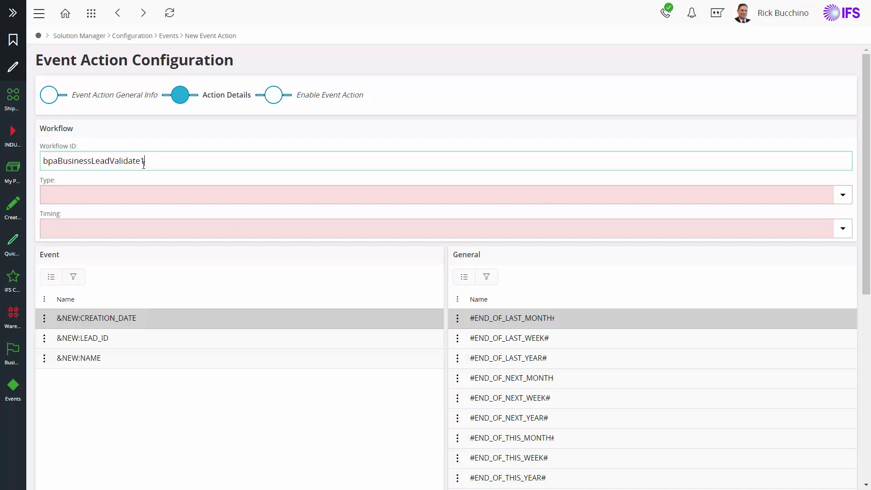
click(842, 195)
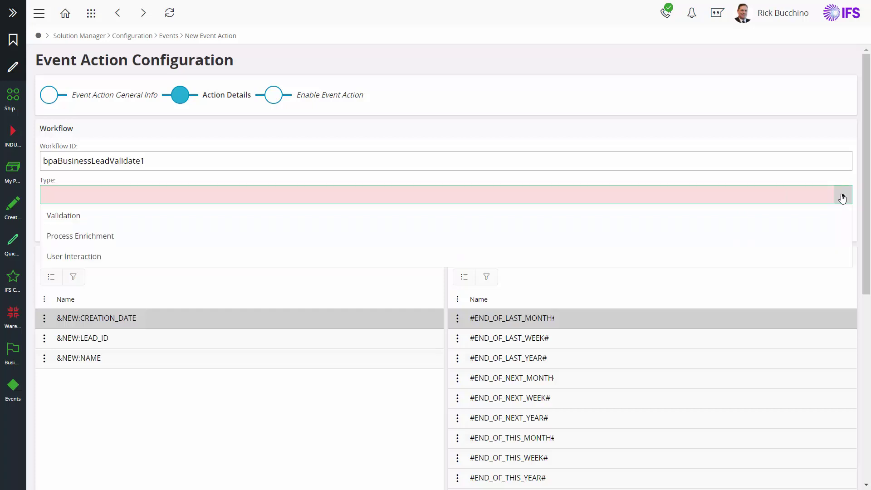
click(59, 217)
click(63, 227)
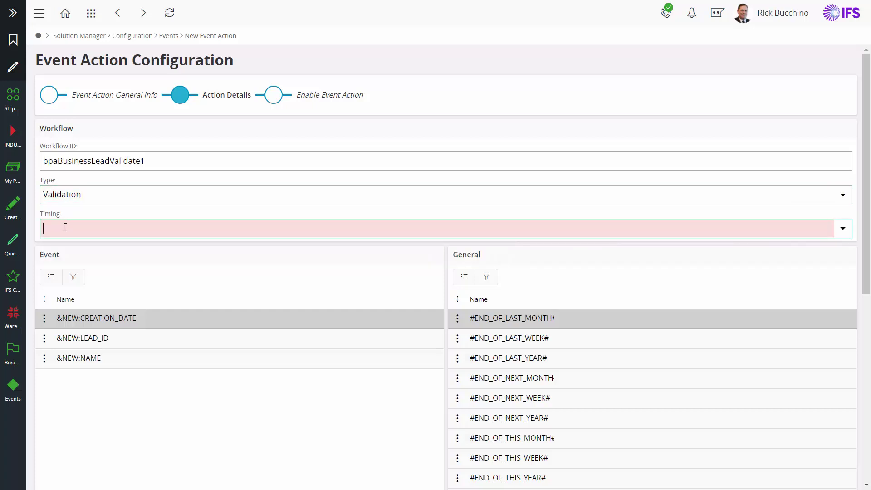
click(837, 230)
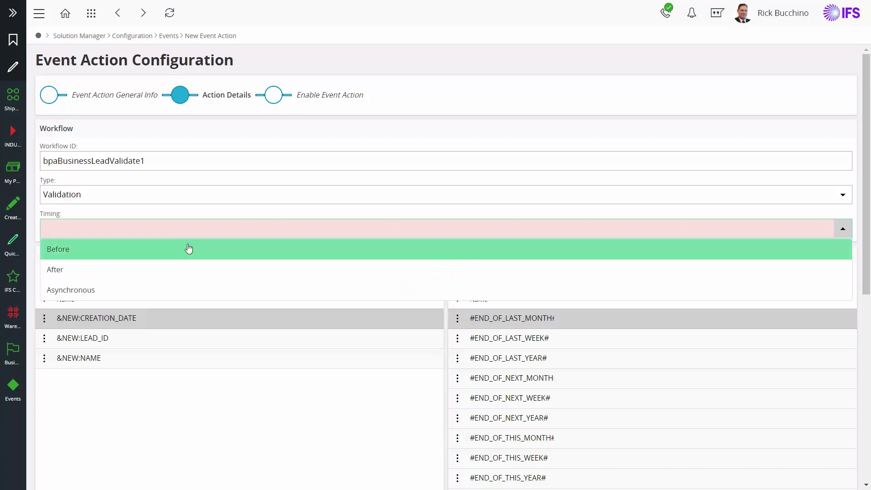
click(87, 251)
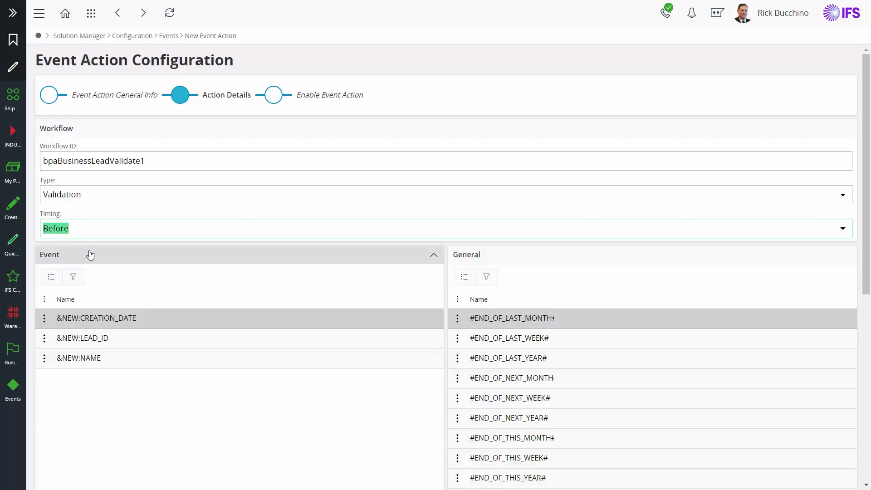
scroll(170, 354, down, 8)
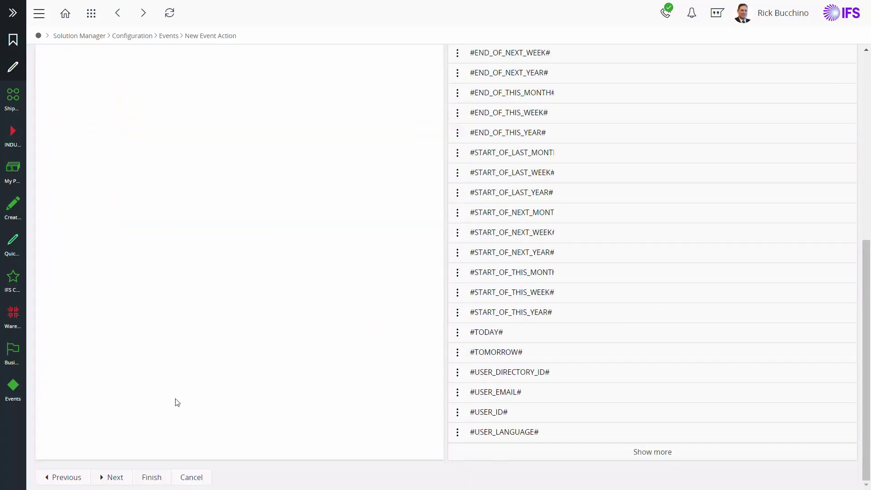
click(114, 479)
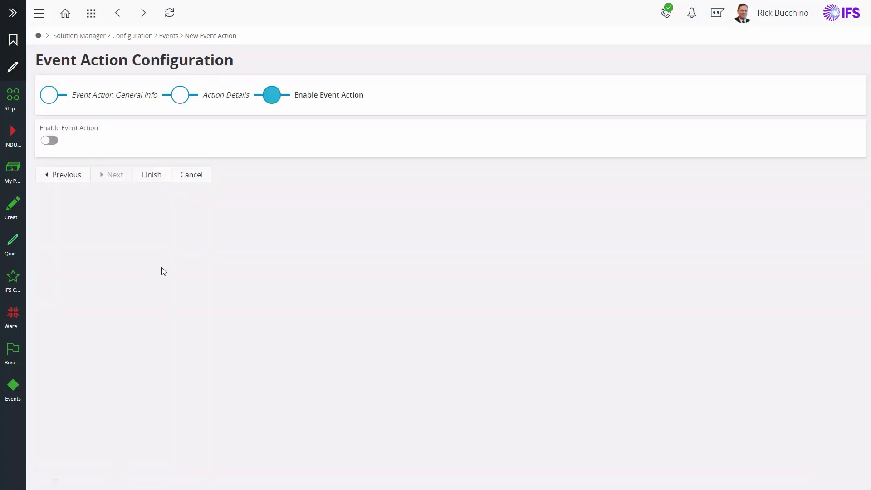
- Enable the event action, finish its configuration and review the saved action details
click(48, 143)
click(152, 176)
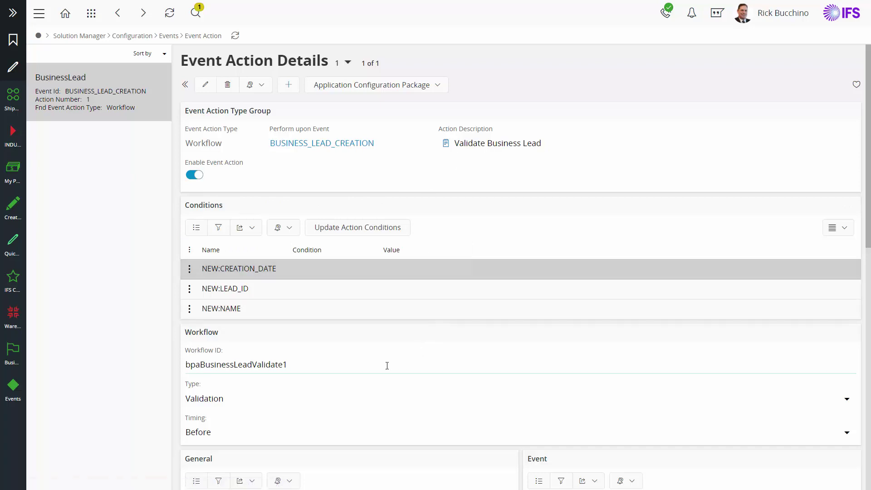
scroll(278, 380, down, 1)
scroll(278, 380, down, 1)
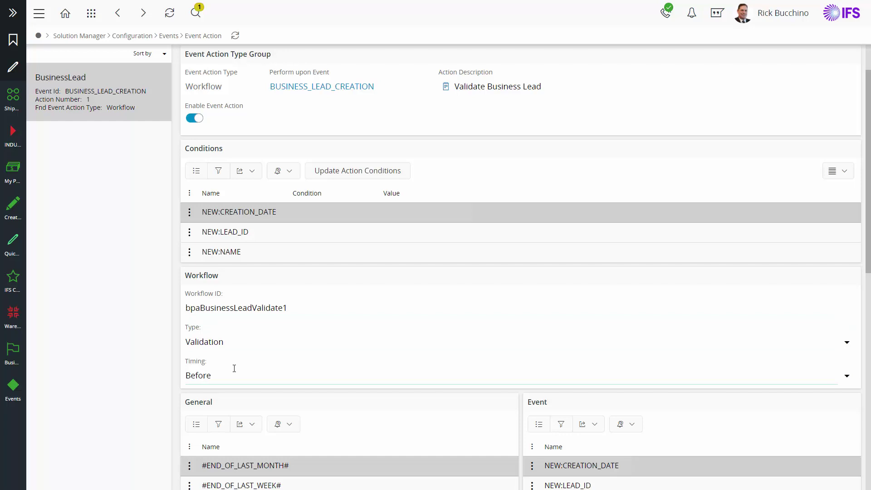
scroll(234, 369, up, 1)
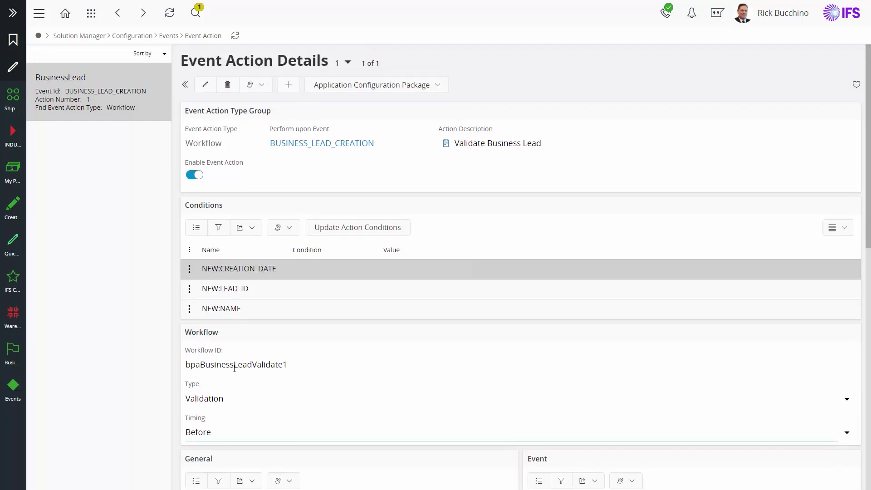
- Open the Business Lead page from the home page and start a new business lead
click(39, 36)
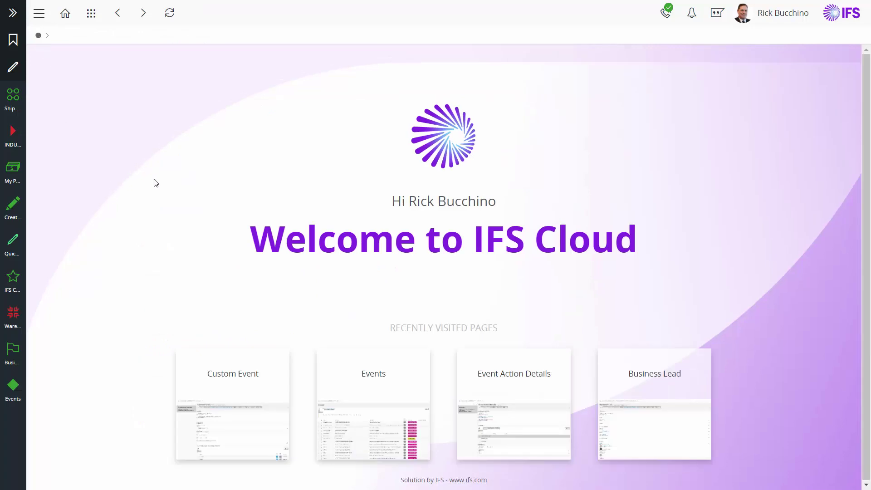
click(651, 378)
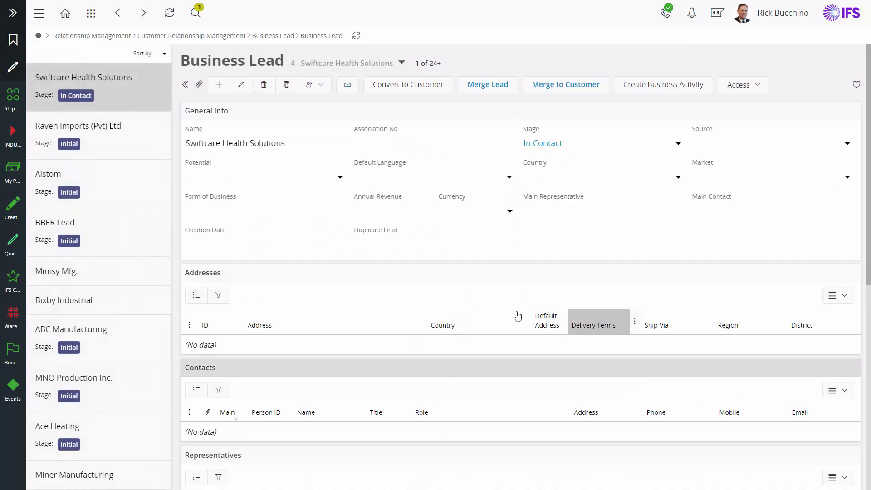
click(185, 85)
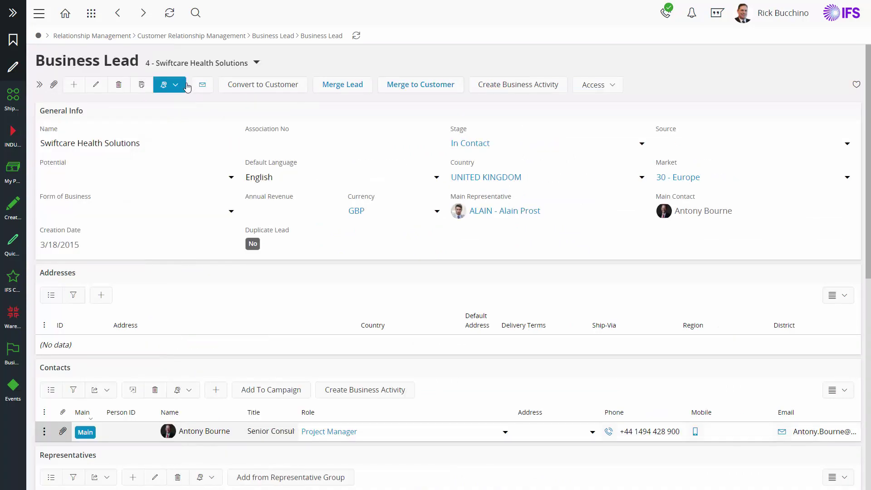
click(74, 87)
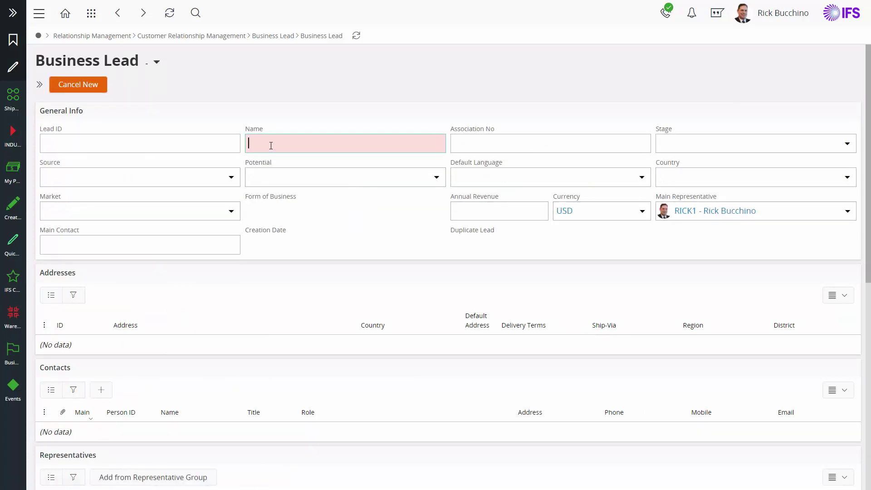
- Name the new lead Joe's Coffee, set its stage to Initial and try to save it without a source
click(271, 145)
text(Jo)
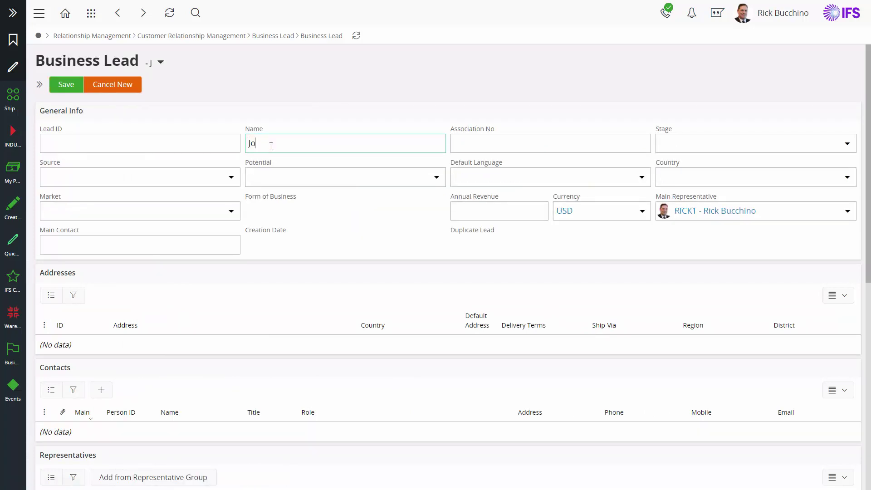
text(e's coffee)
double_click(271, 144)
text(Coffee)
click(848, 143)
click(677, 164)
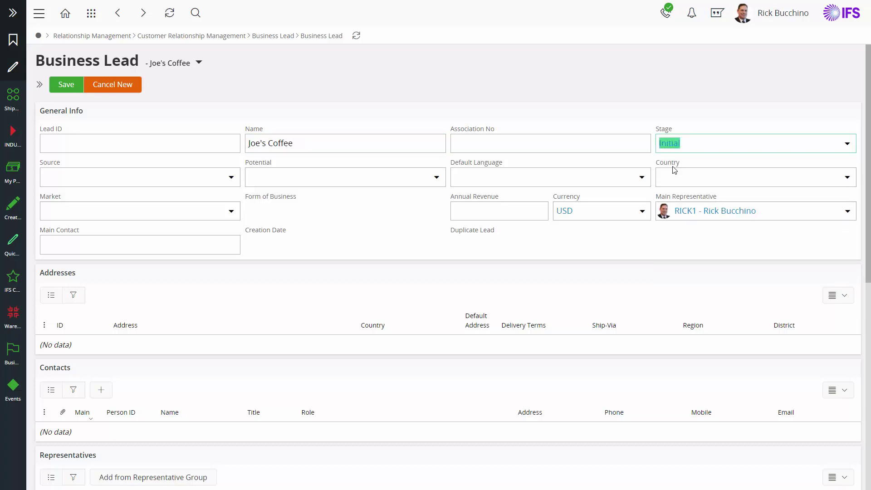
click(68, 88)
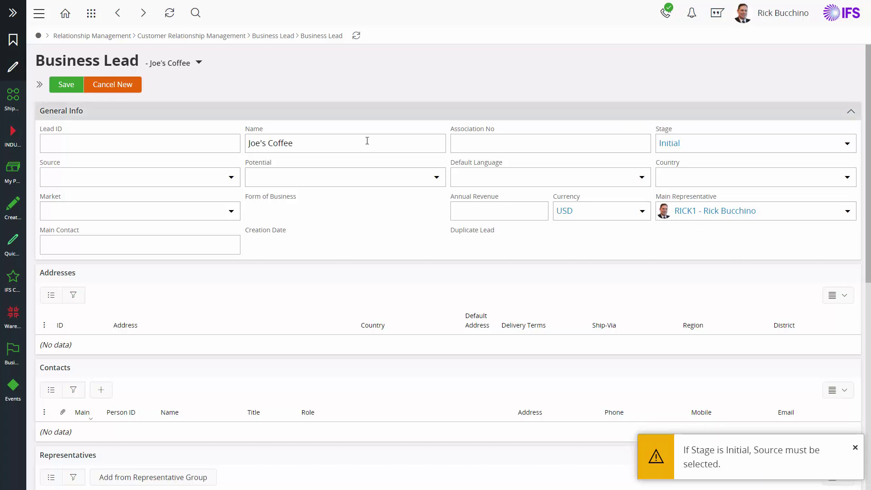
- Set the source of the Joe's Coffee lead to Telemarketing and save the lead
click(229, 177)
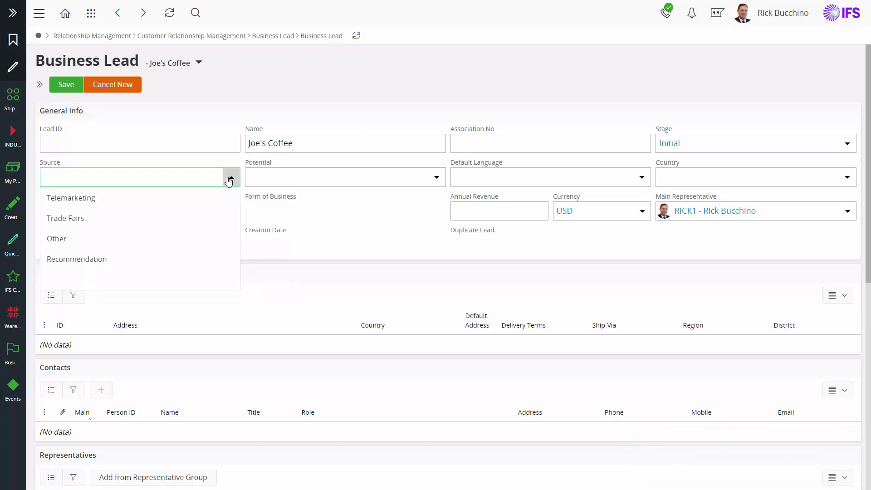
click(82, 198)
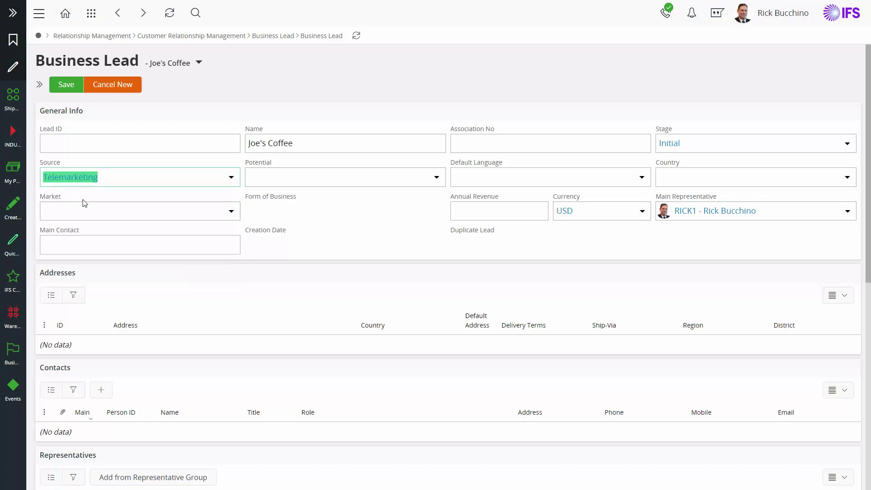
click(68, 86)
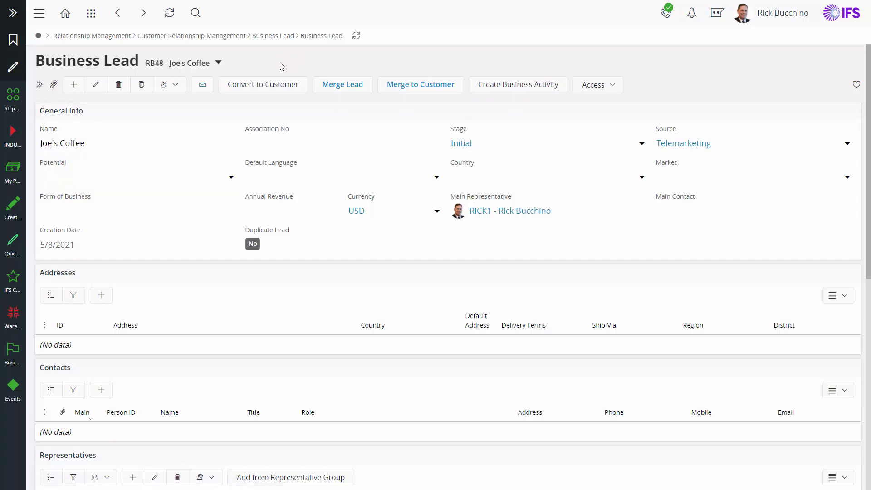
- Create and save a second business lead named Bob's Coffee with stage In Contact and no source, and return to the home page
click(74, 85)
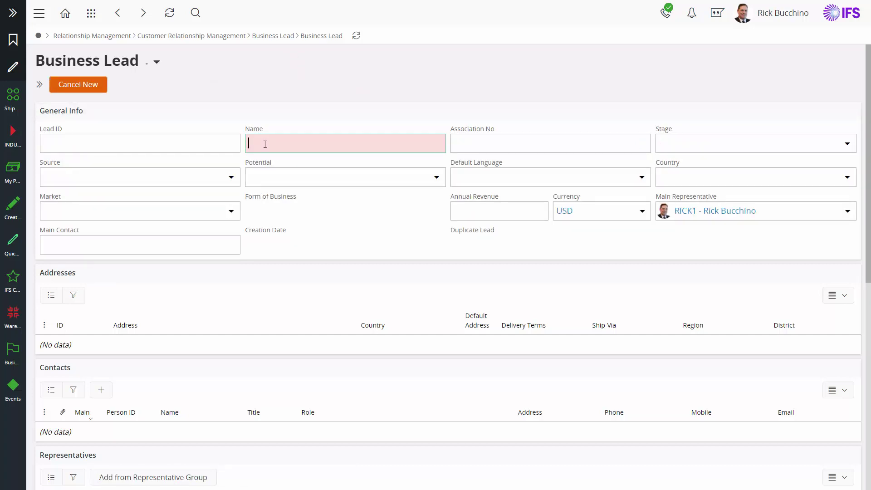
text(Bob)
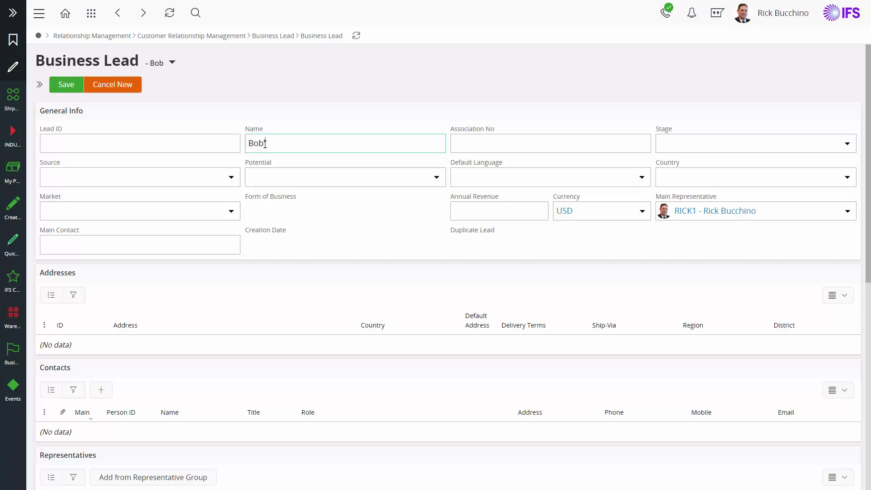
text('s Coffee)
click(847, 143)
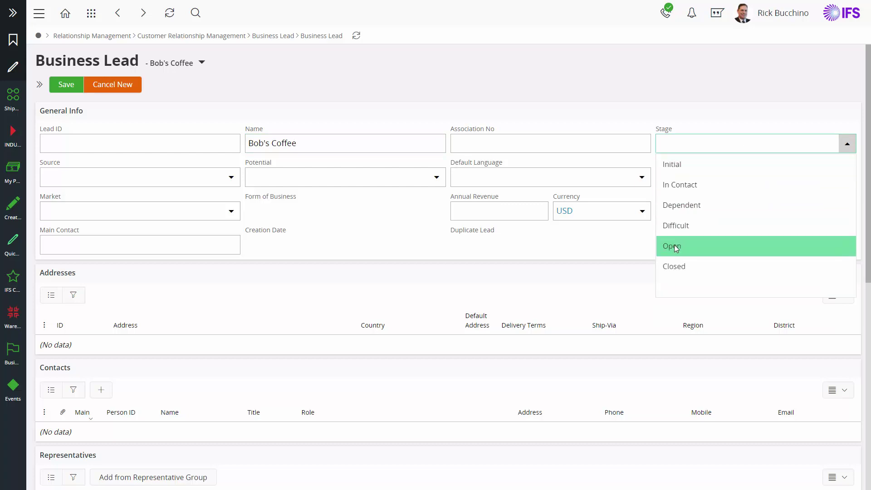
click(680, 185)
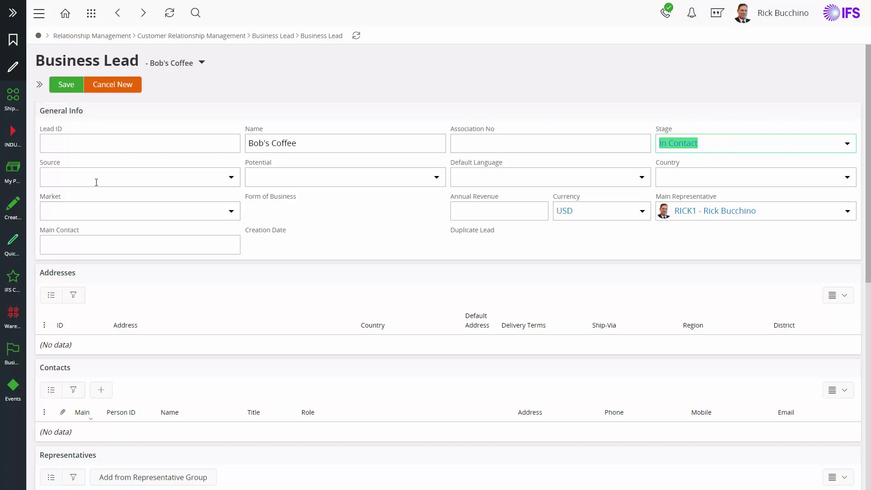
click(68, 86)
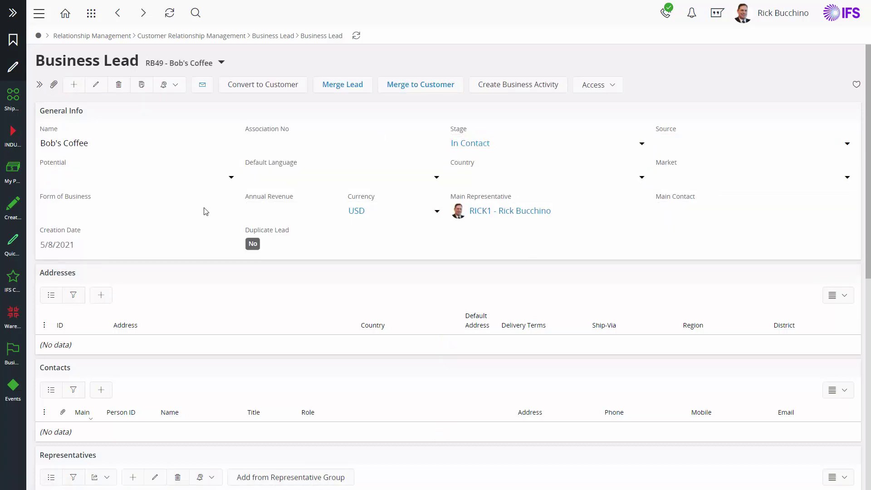
click(39, 36)
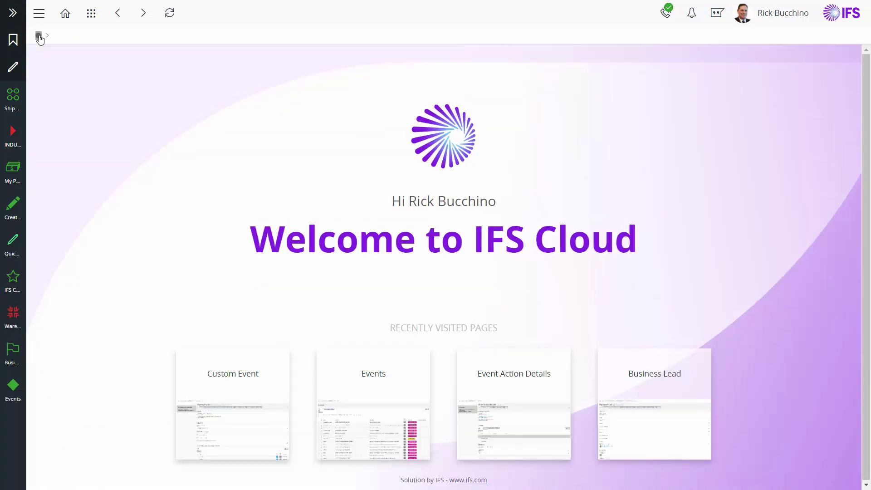